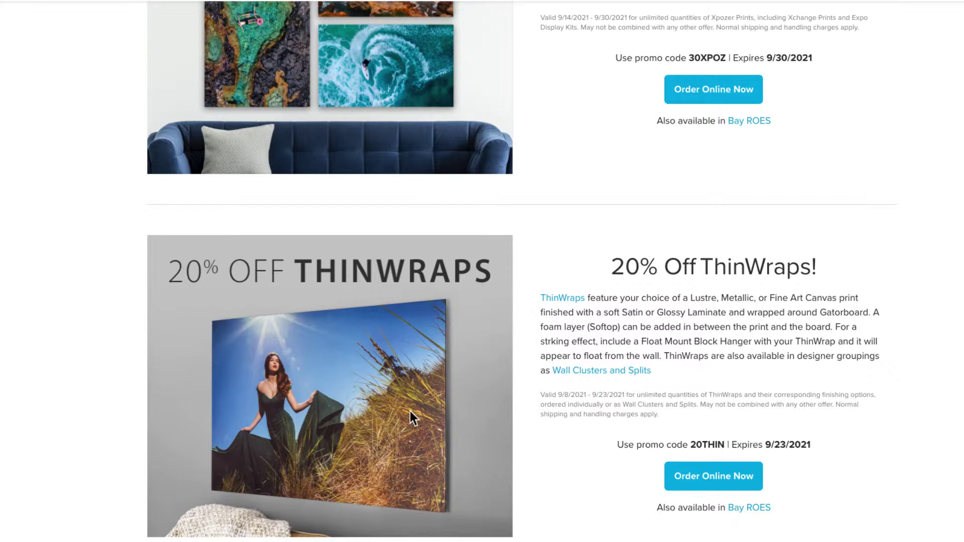
scroll(411, 422, "down", 3)
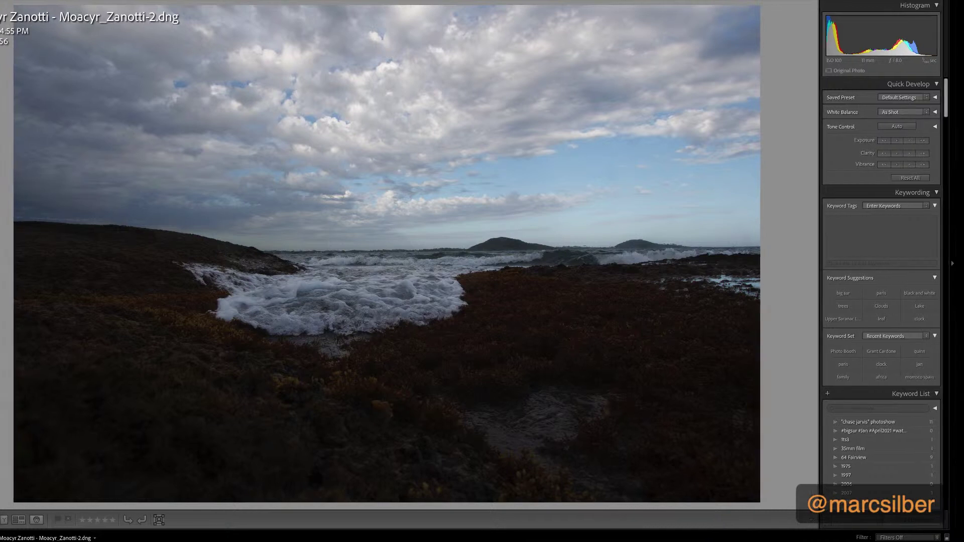
key("F5")
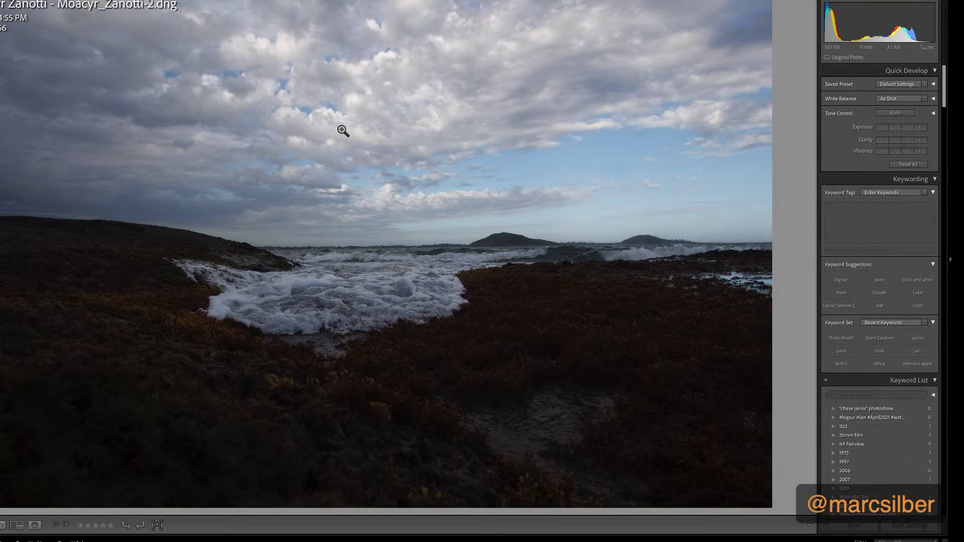
key("Right")
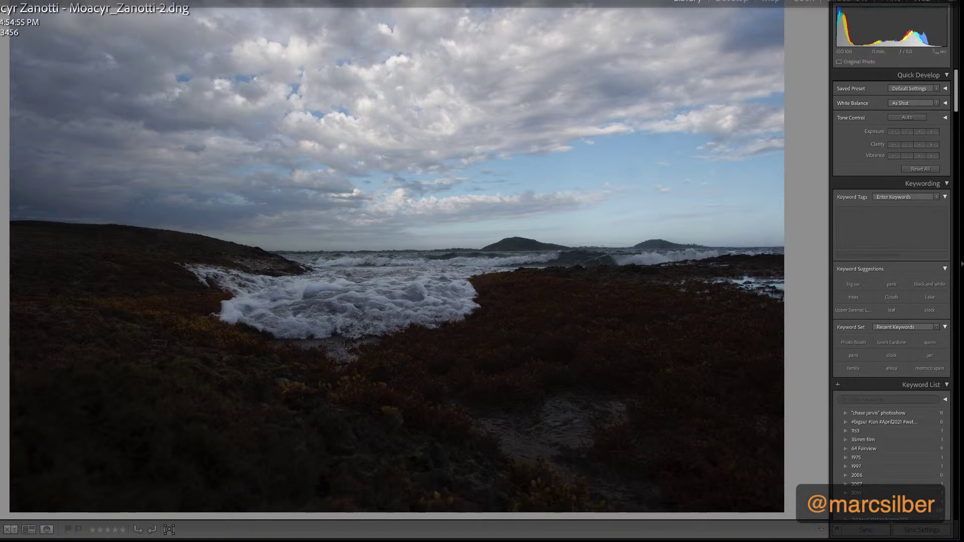
Step: Open the coastal photo in the Develop module and set Shadows to +47 and Highlights to −44
left_click(737, 2)
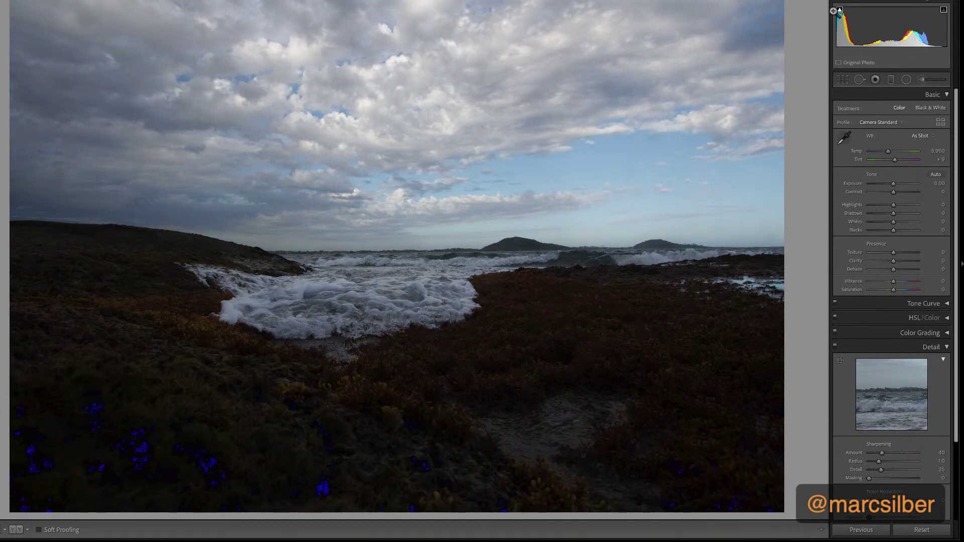
key("i")
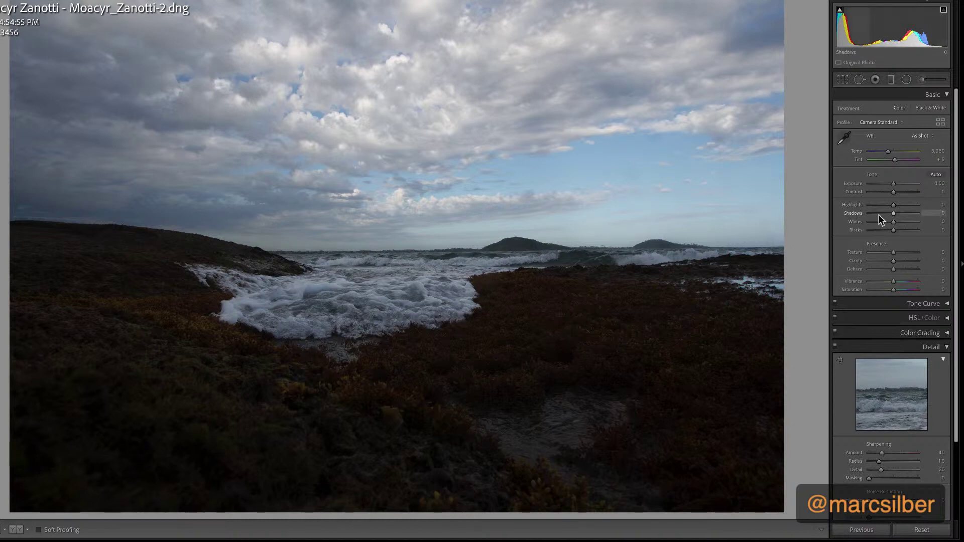
left_click_drag(893, 213, 941, 218)
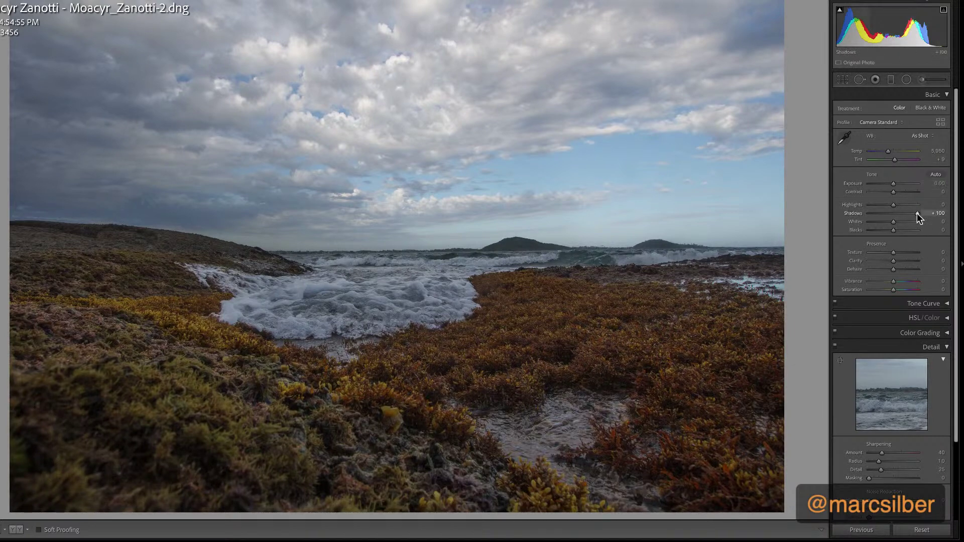
left_click_drag(916, 214, 904, 214)
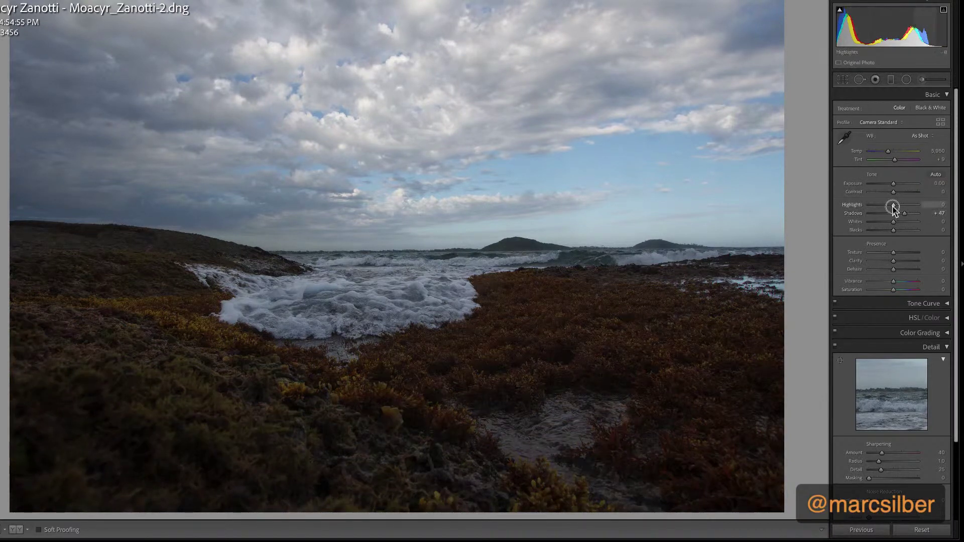
mouse_move(892, 206)
left_mouse_down()
mouse_move(873, 208)
mouse_move(883, 210)
left_mouse_up()
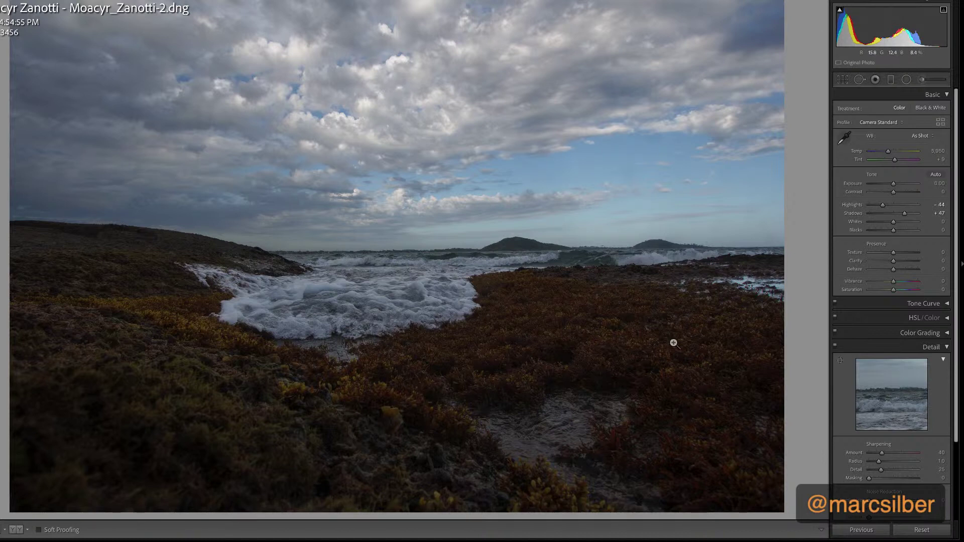
Step: Set the photo's Blacks to +3, Whites to +41 and Exposure to −0.05
left_click(892, 231, "alt")
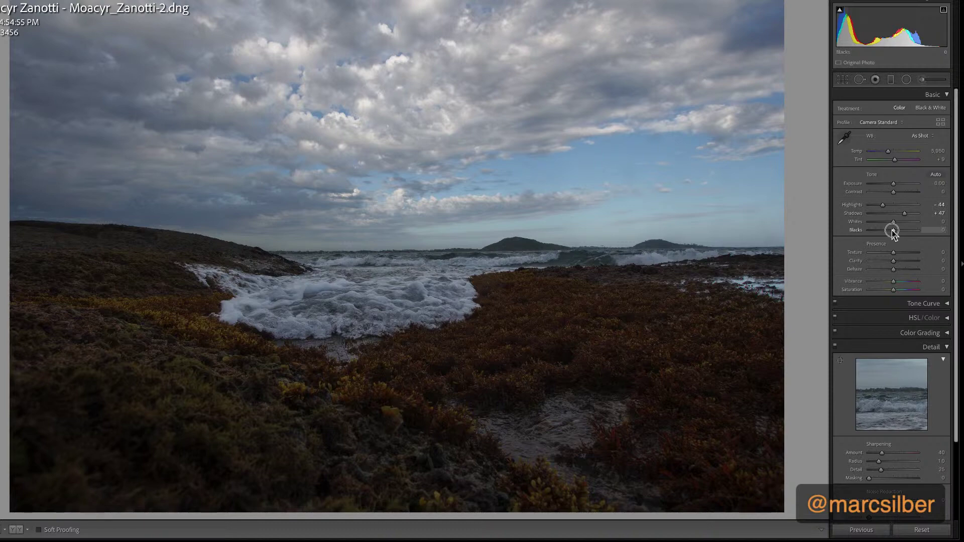
left_click(892, 231, "alt")
left_click_drag(892, 231, 892, 231)
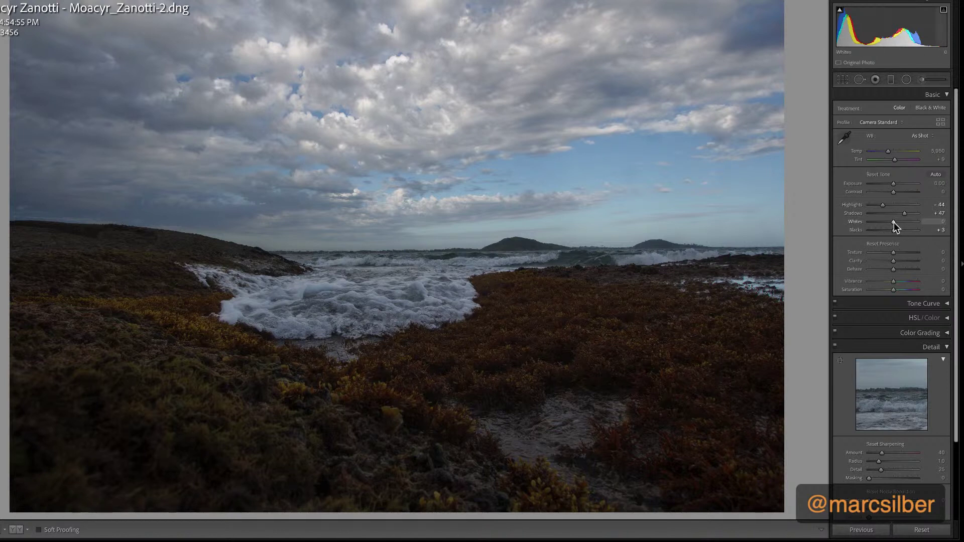
left_click_drag(894, 222, 903, 224)
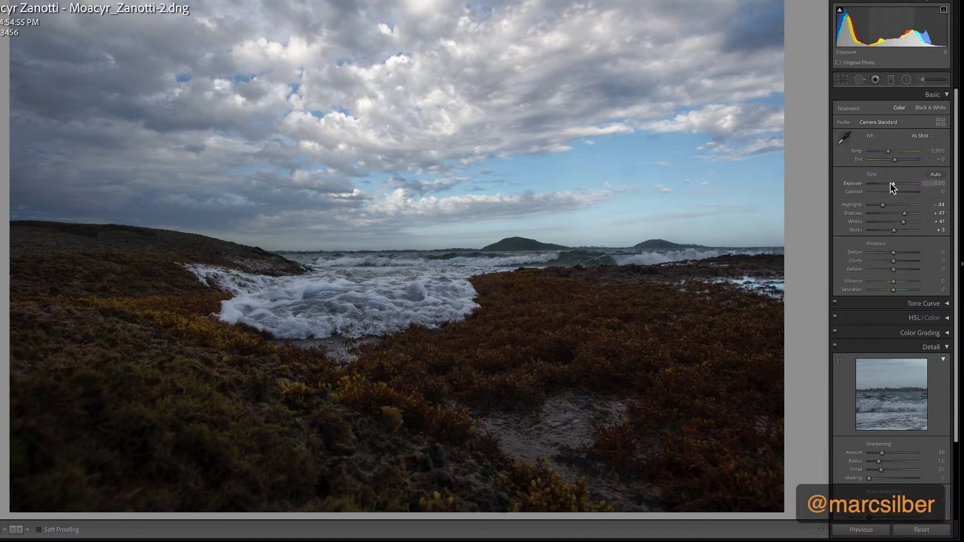
left_click_drag(893, 185, 892, 186)
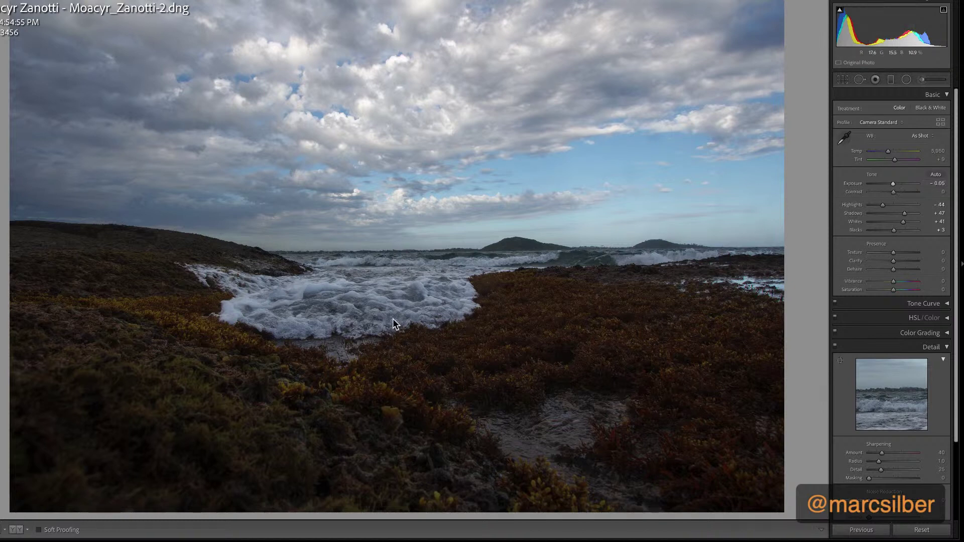
Step: Open a copy of the photo with Lightroom adjustments in Silver Efex Pro 3
right_click(517, 181)
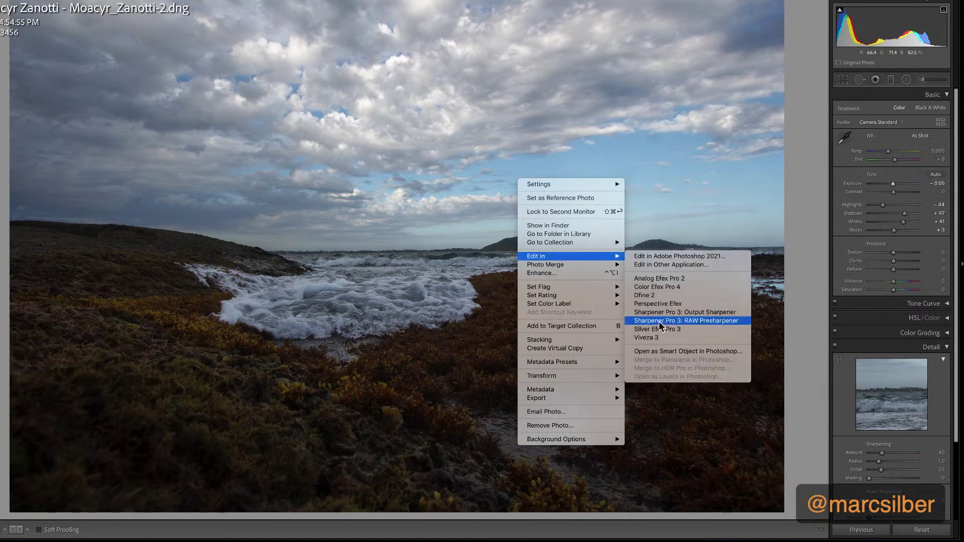
left_click(661, 338)
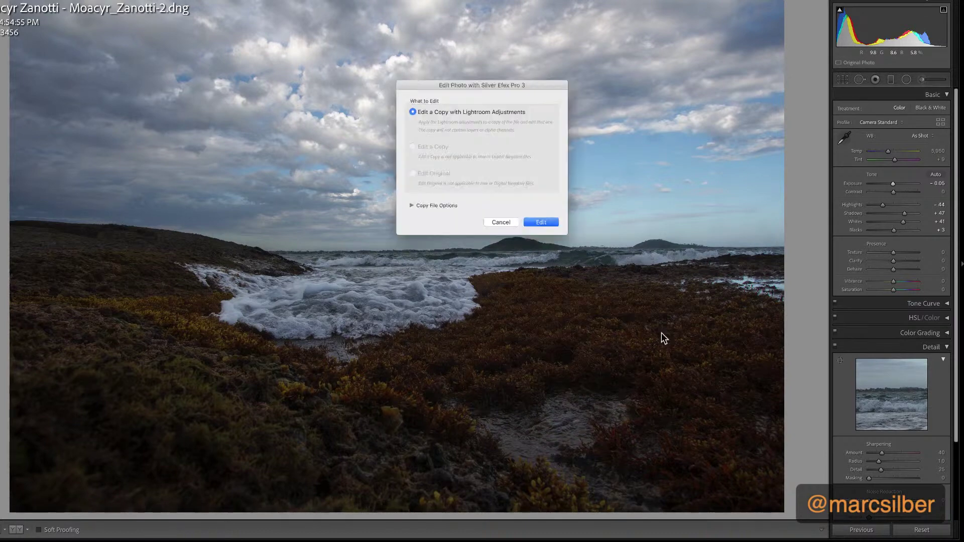
left_click(545, 222)
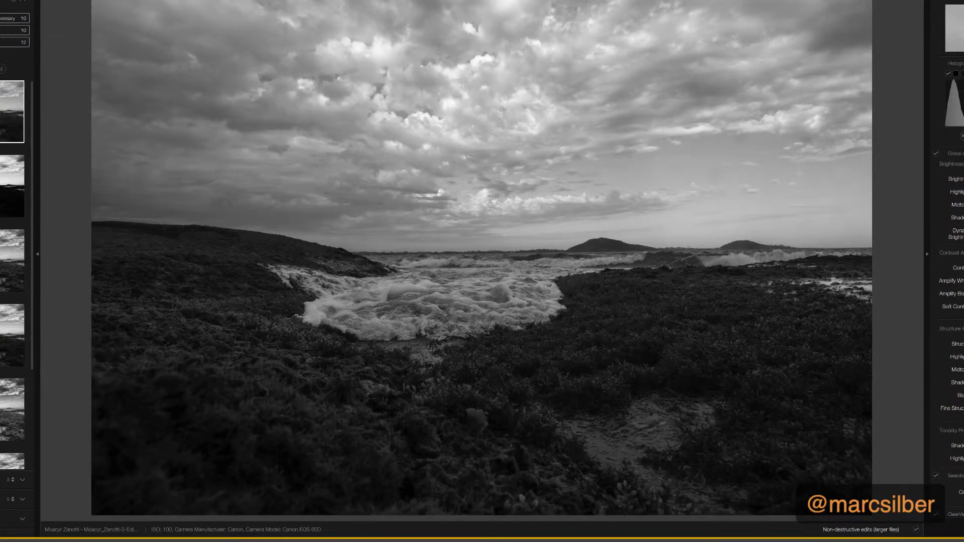
Step: Compare the black-and-white presets on the photo, apply the fifth one with the bright, detailed foreground, and hide the preset browser
left_click(12, 111)
left_click(12, 186)
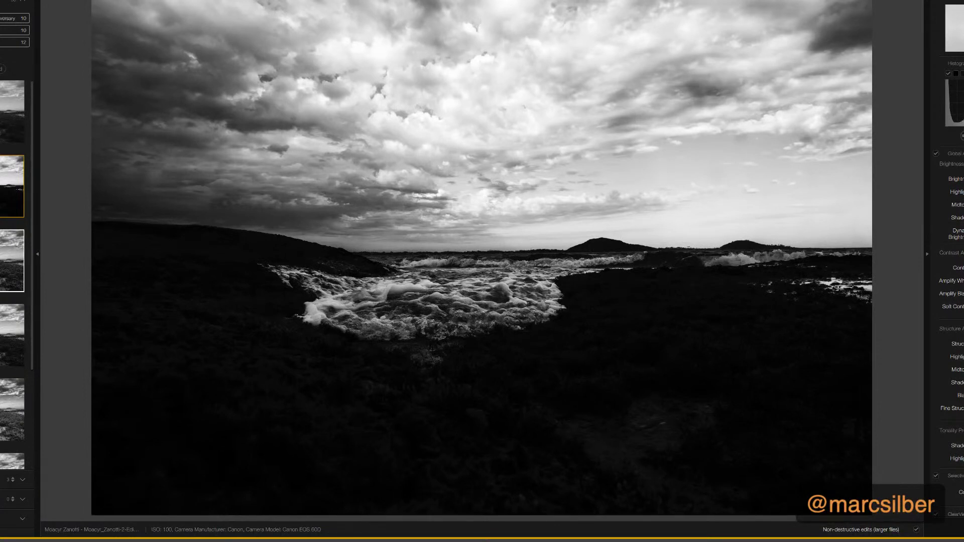
left_click(12, 260)
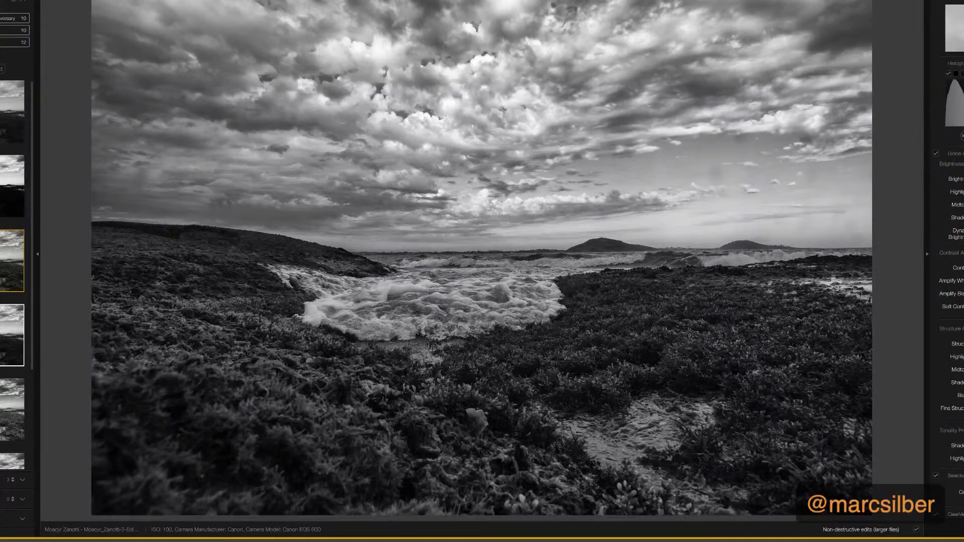
left_click(12, 335)
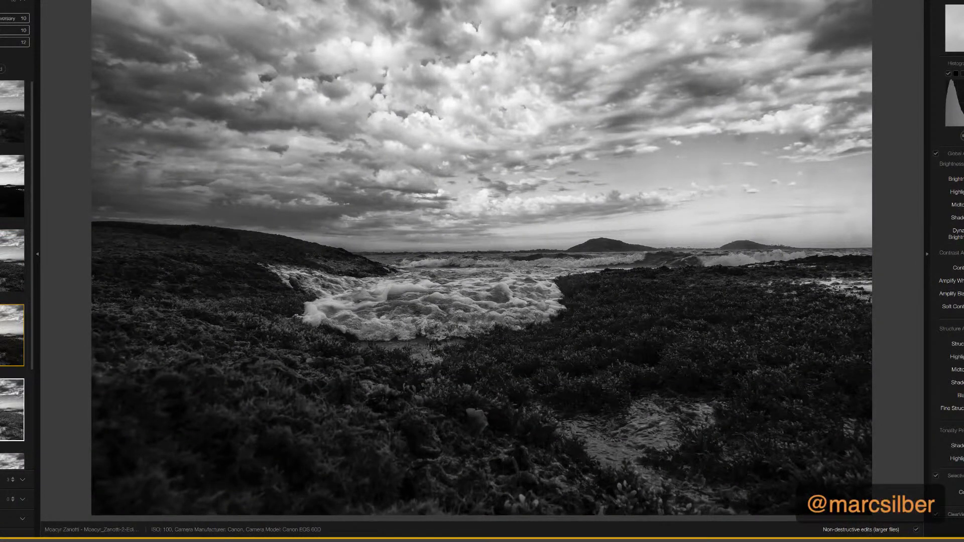
left_click(12, 410)
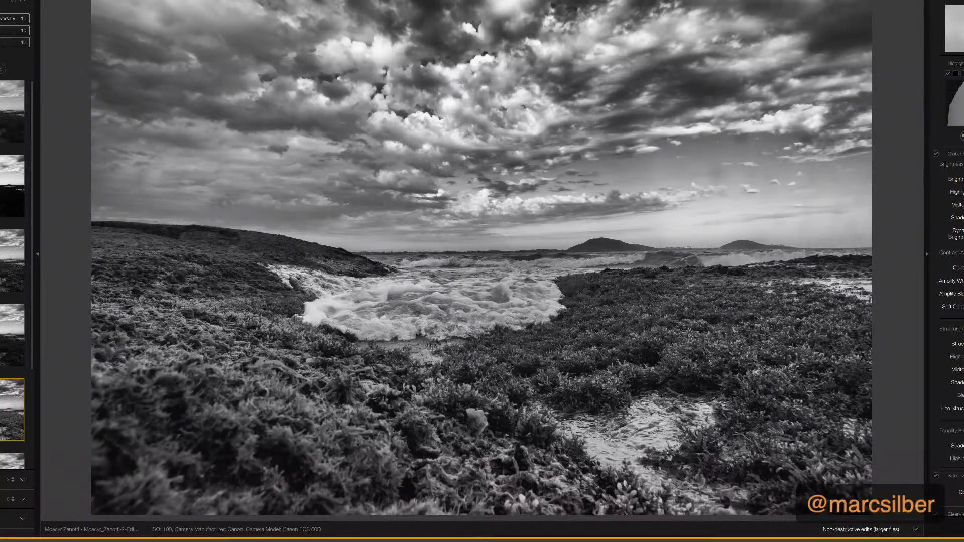
scroll(13, 276, "down", 5)
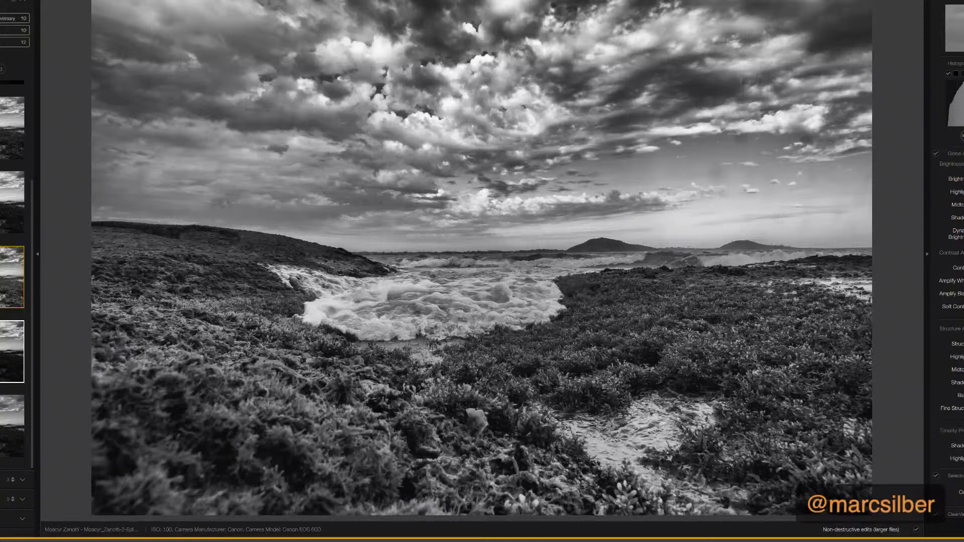
left_click(12, 351)
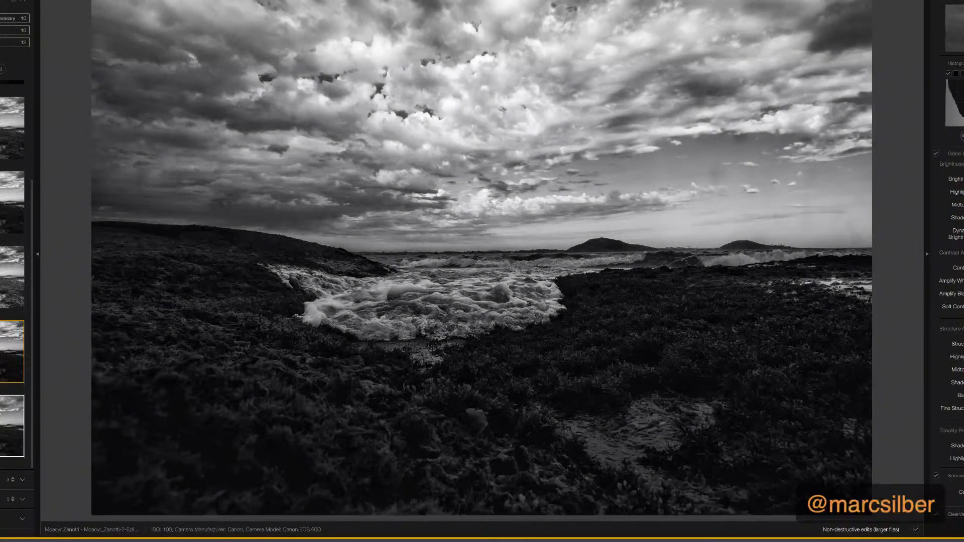
left_click(12, 426)
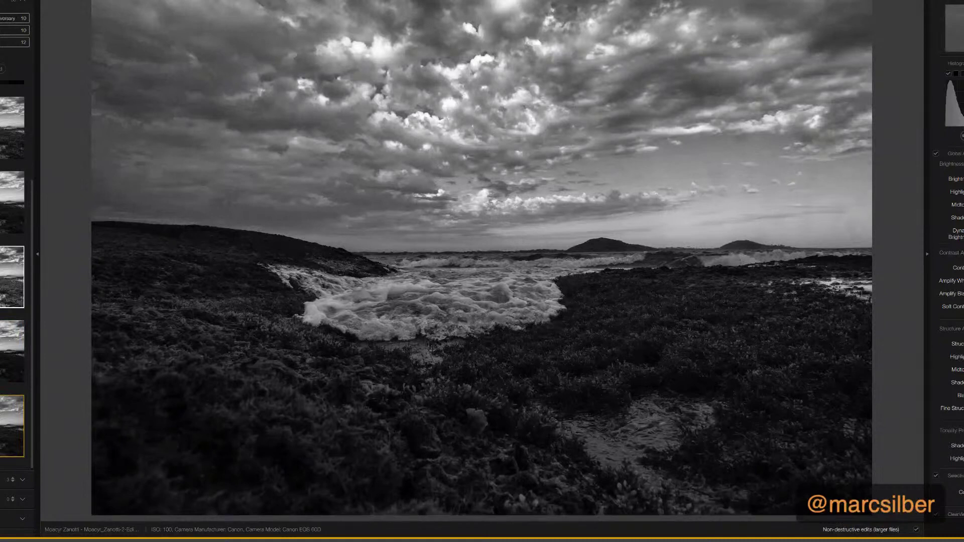
left_click(12, 276)
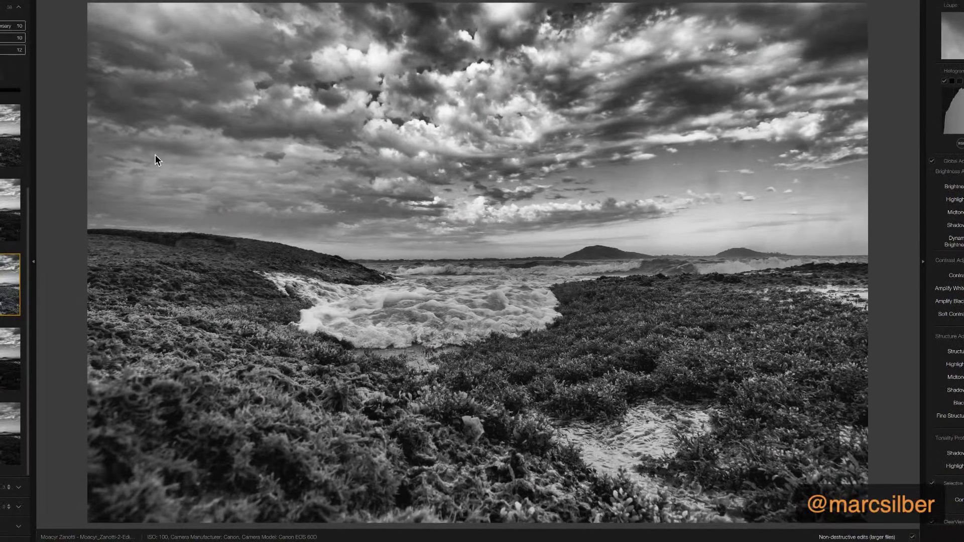
left_click(33, 262)
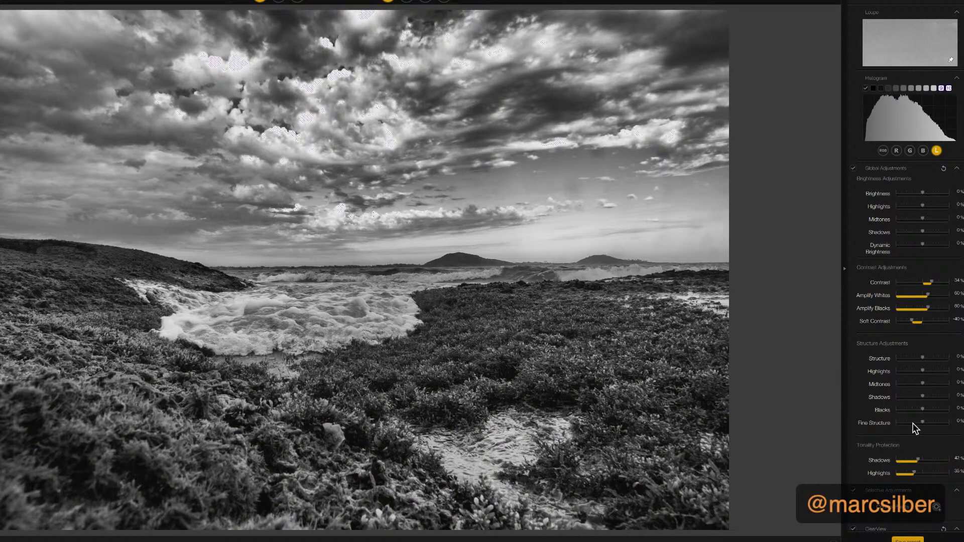
Step: Try the red, orange, yellow, green and blue color filters on the photo and restore the neutral filter
scroll(912, 422, "down", 3)
scroll(912, 423, "down", 4)
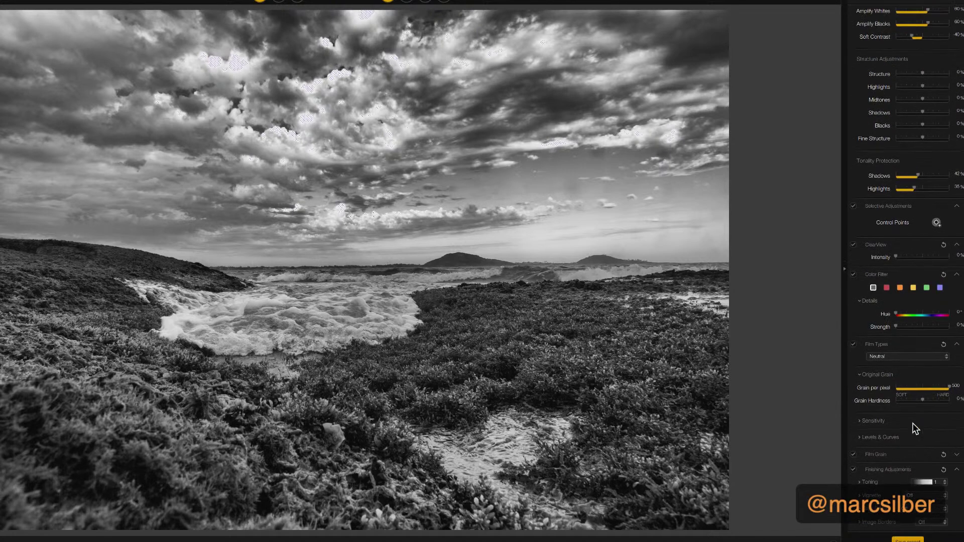
left_click(887, 292)
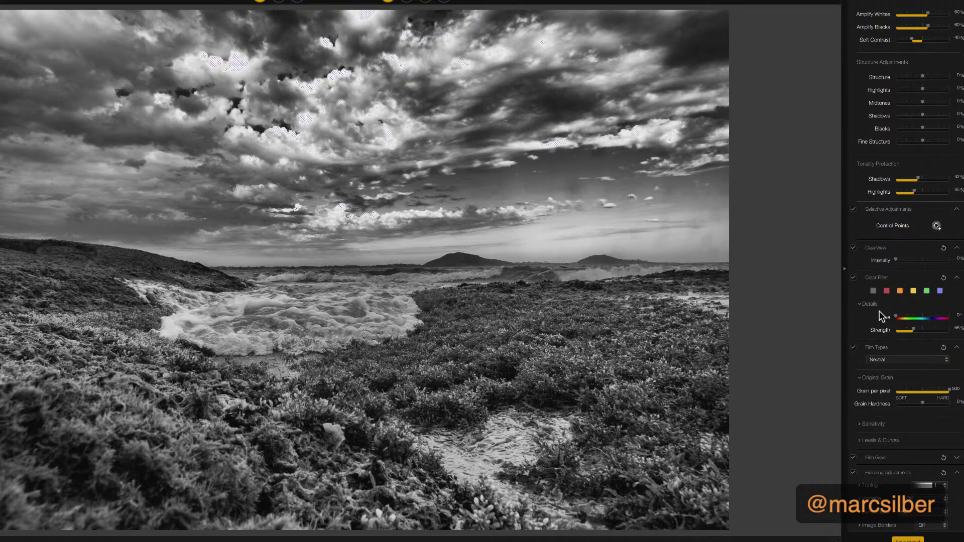
left_click(873, 293)
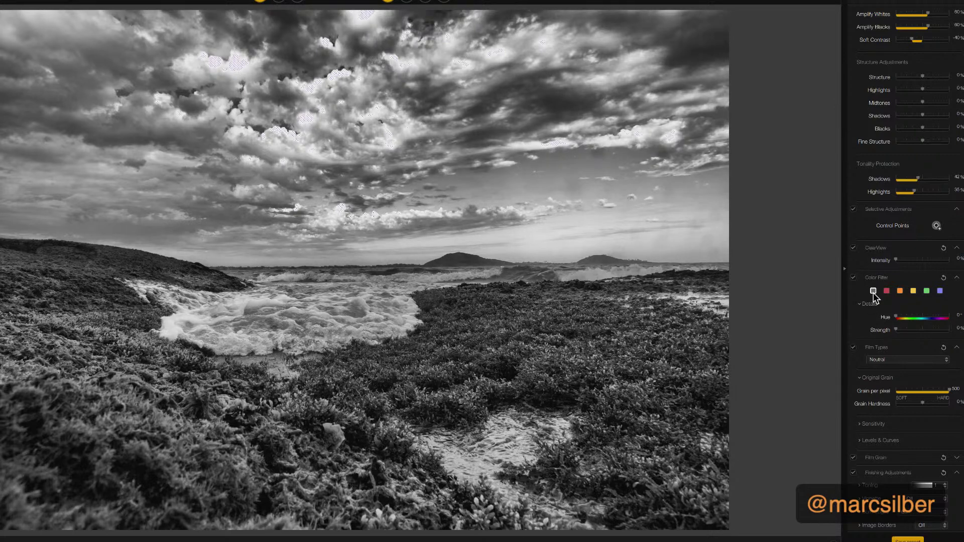
left_click(886, 291)
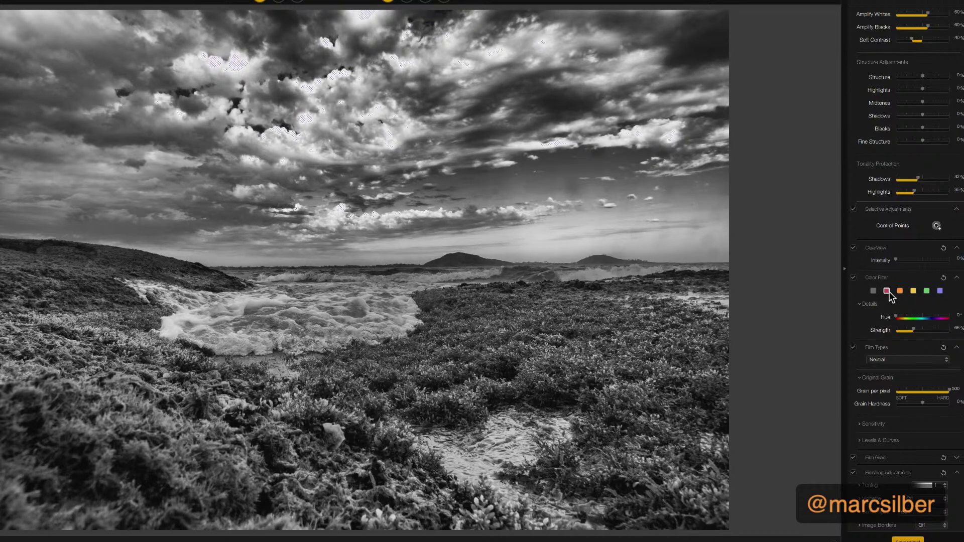
left_click(900, 291)
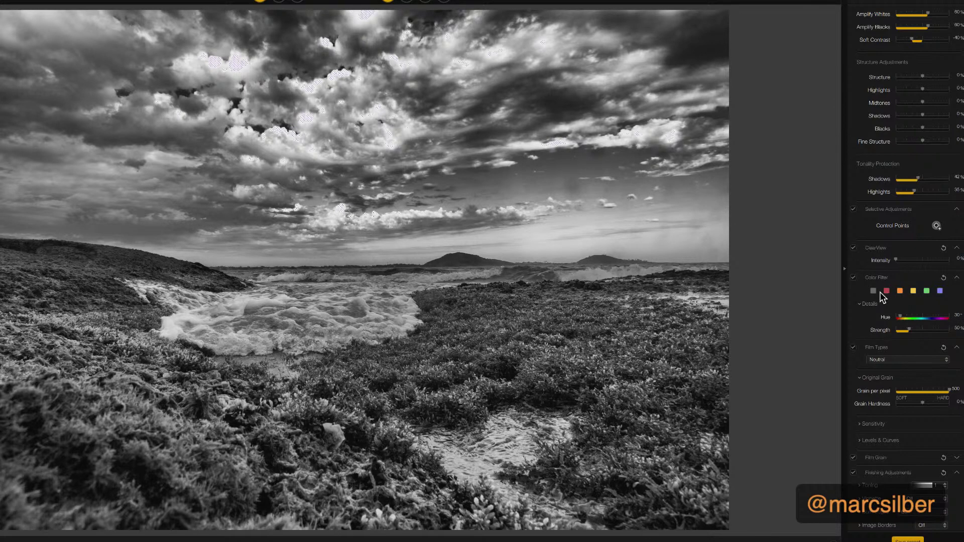
left_click(913, 292)
left_click(926, 292)
left_click(939, 292)
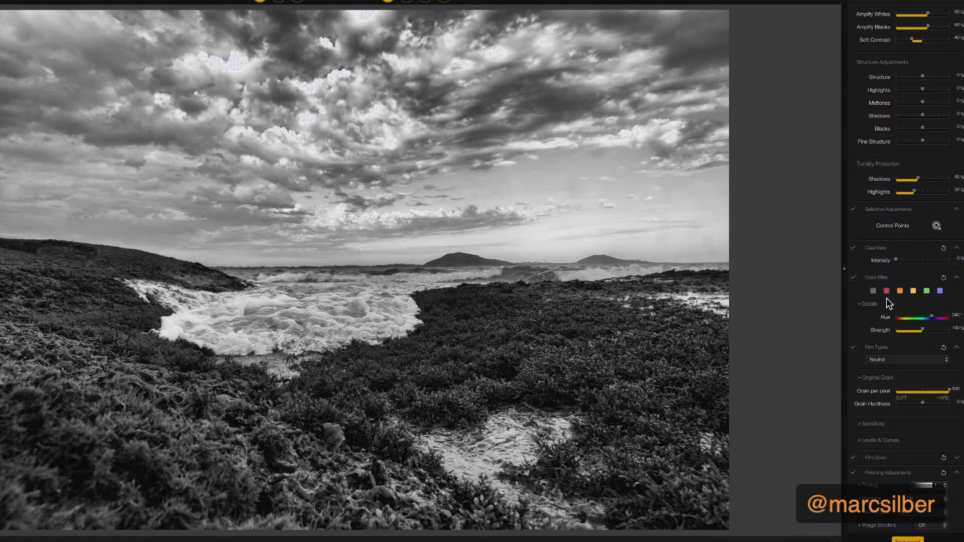
left_click(873, 295)
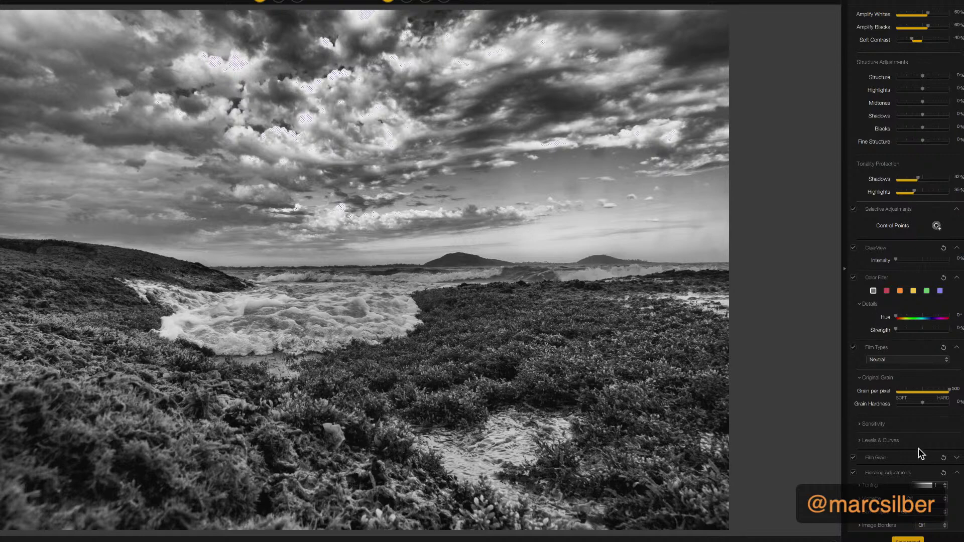
Step: Try the Kodak ISO 32 Panatomic X film type and compare the photo with its unedited version in split and side-by-side views
scroll(919, 452, "up", 4)
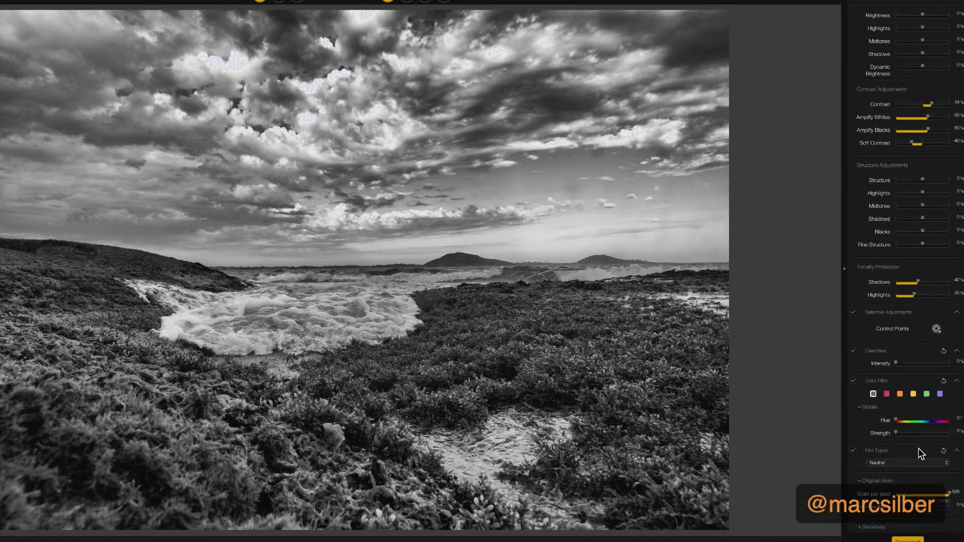
scroll(919, 452, "up", 8)
scroll(919, 452, "down", 8)
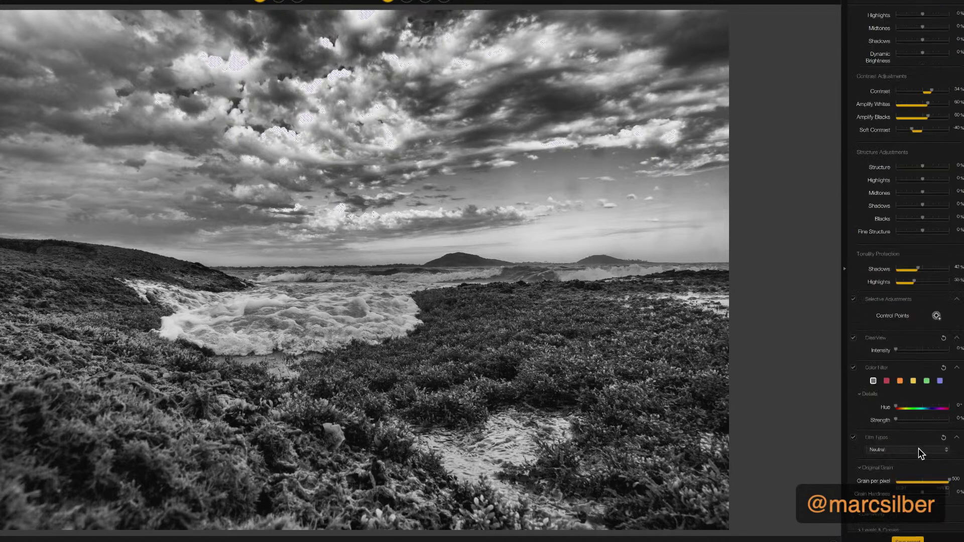
scroll(919, 449, "down", 4)
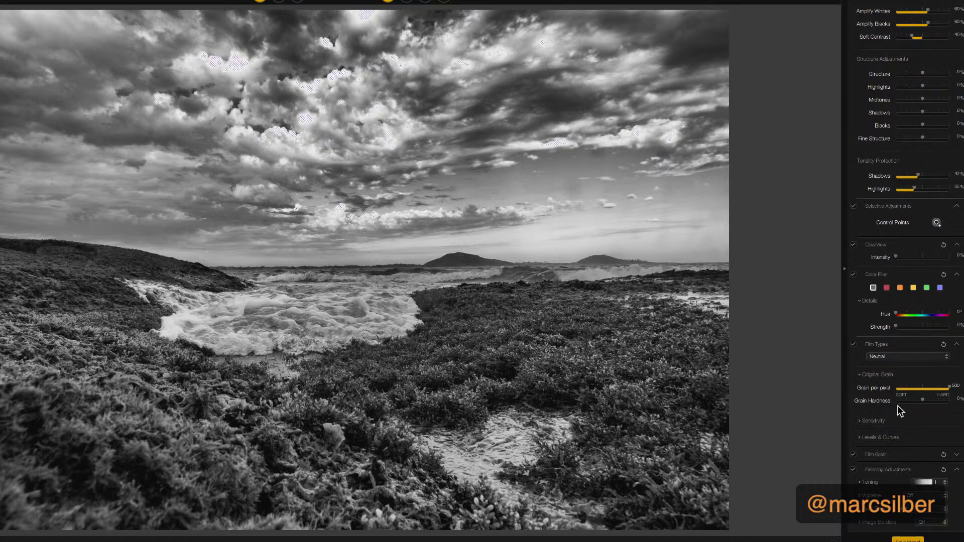
left_click(882, 357)
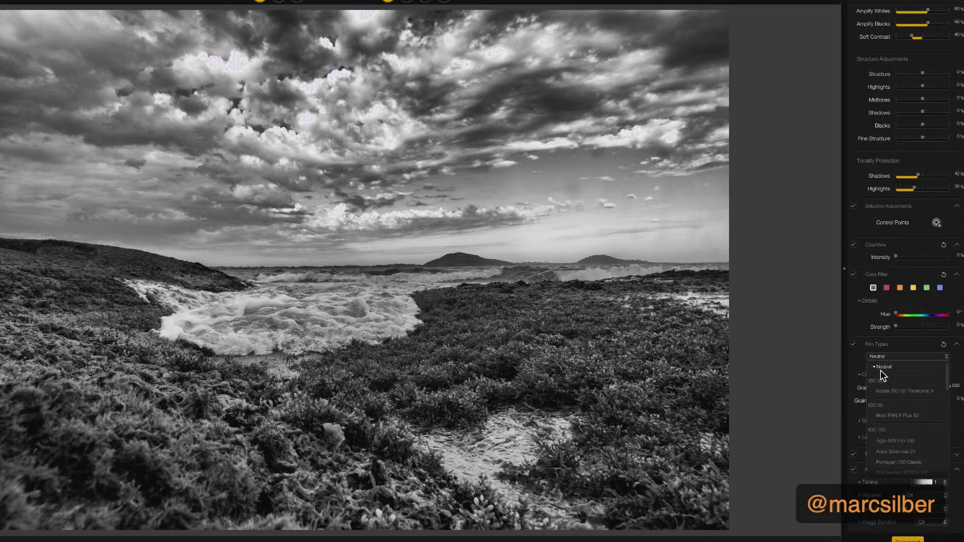
left_click(884, 396)
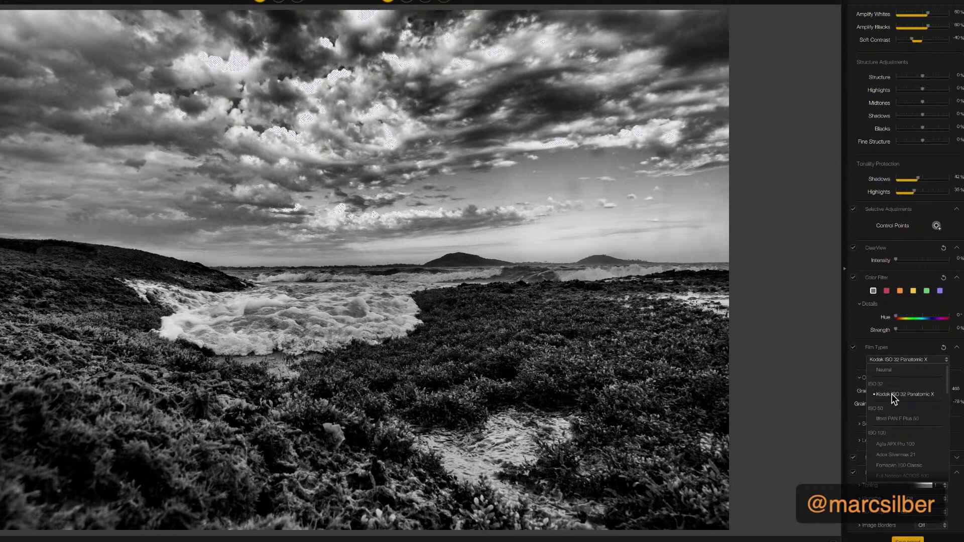
left_click(892, 395)
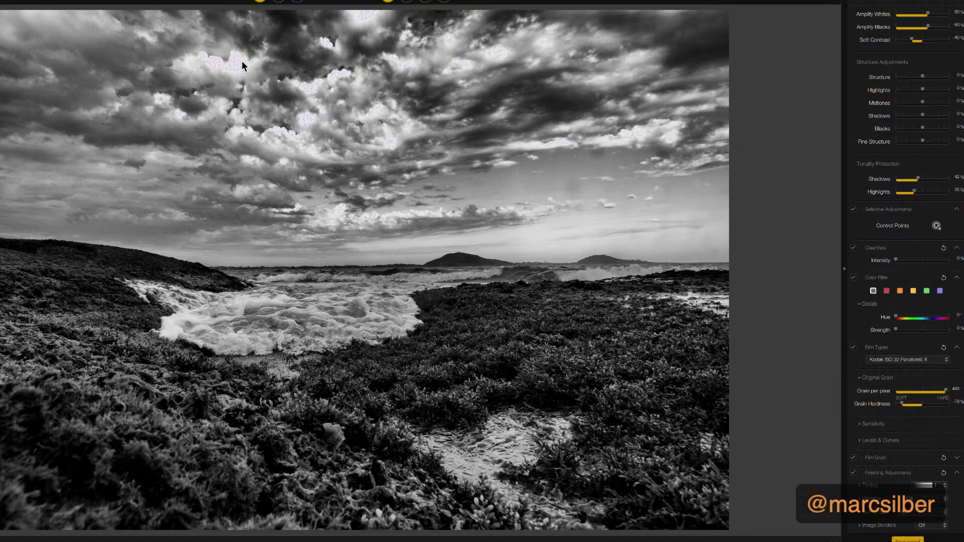
left_click(279, 3)
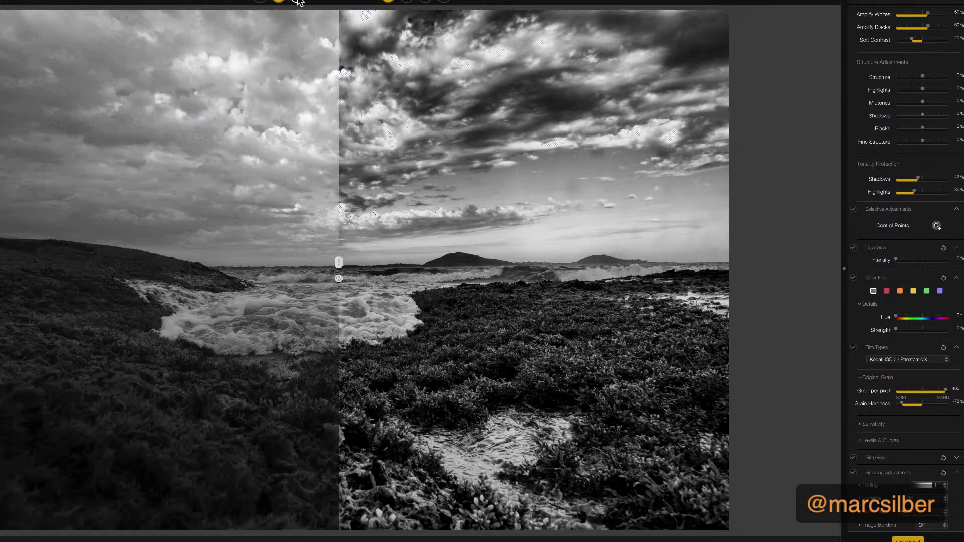
left_click(298, 2)
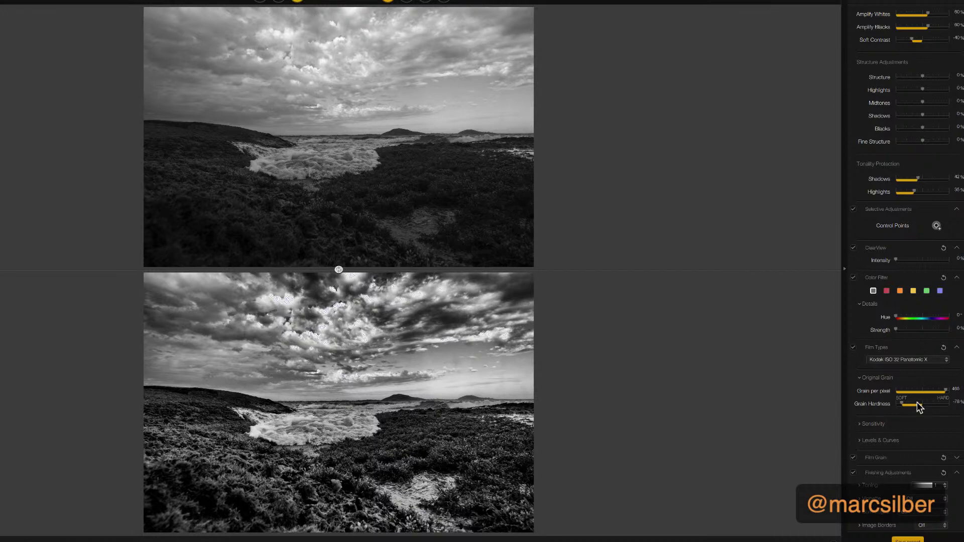
Step: Restore the Neutral film type and return the preview to the single-image view
left_click(910, 360)
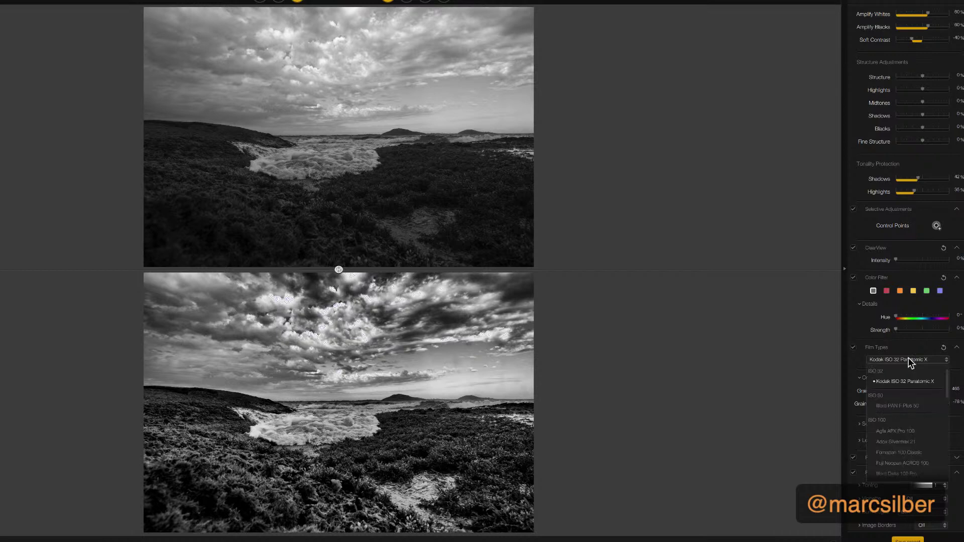
scroll(919, 381, "up", 1)
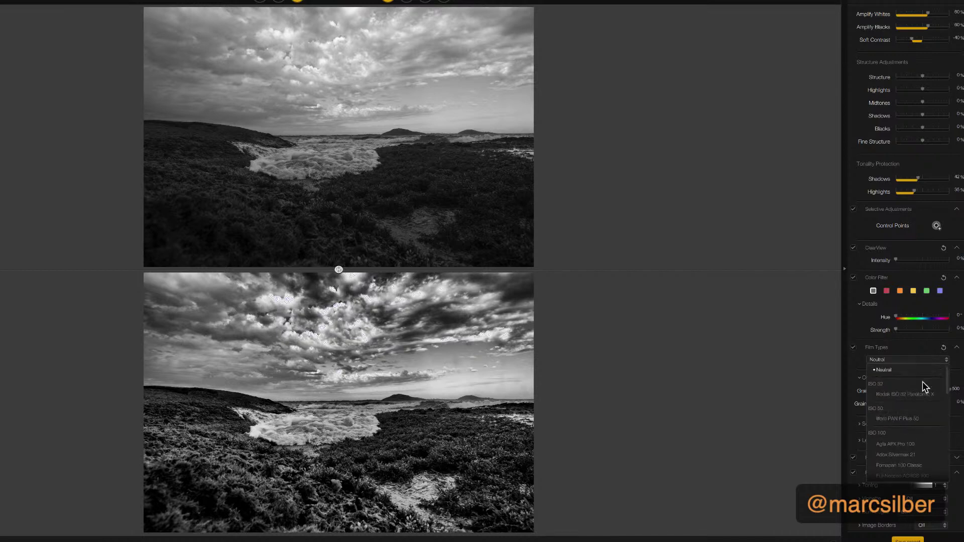
left_click(897, 373)
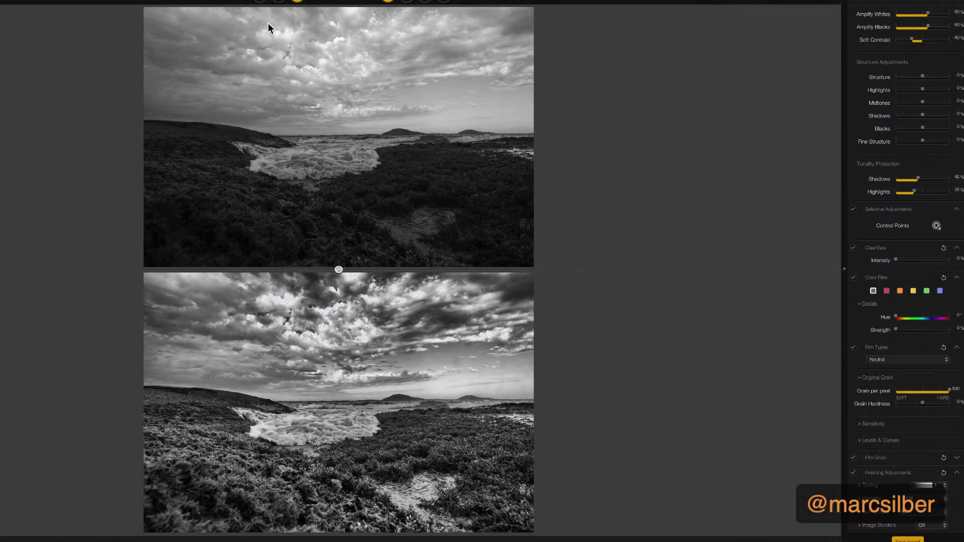
left_click(261, 2)
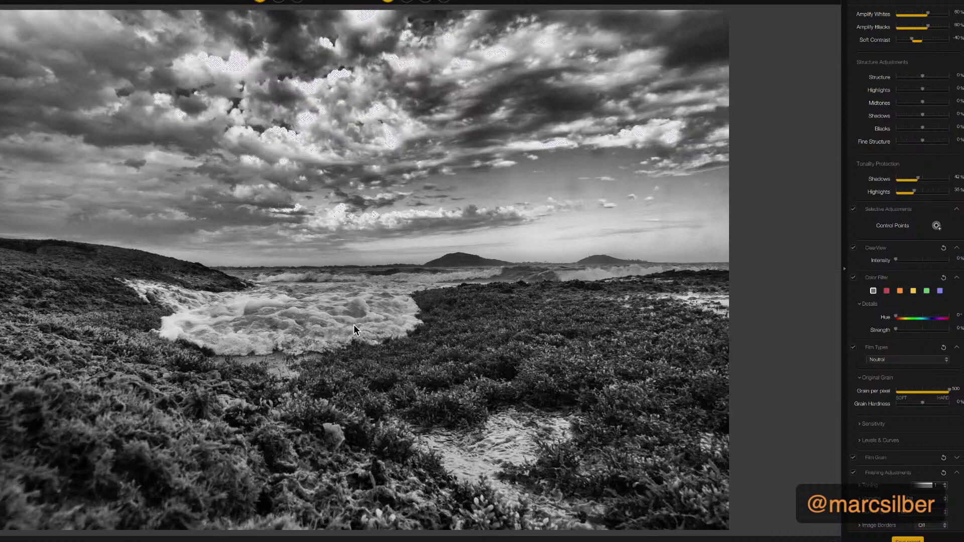
Step: Apply the Kodak ISO 32 Panatomic X film type to the photo
left_click(884, 361)
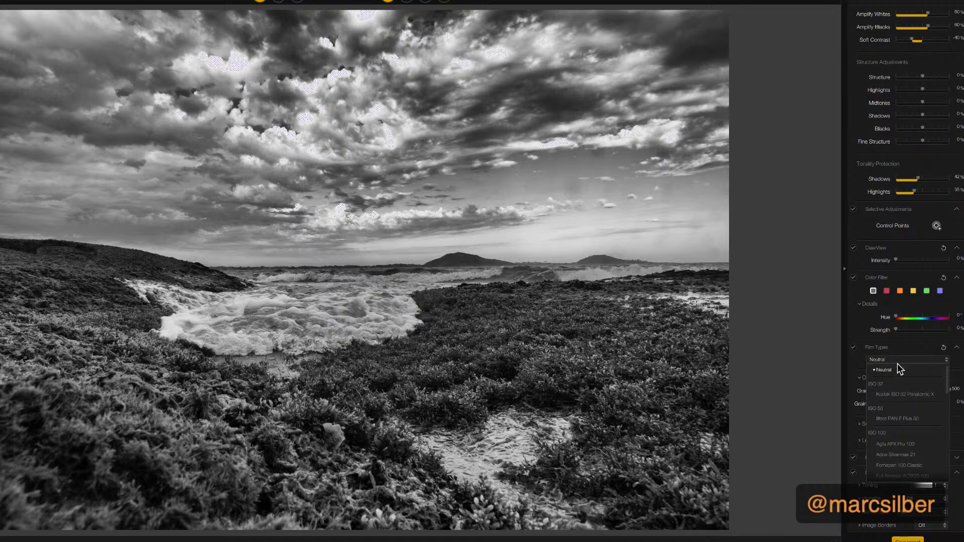
left_click(898, 396)
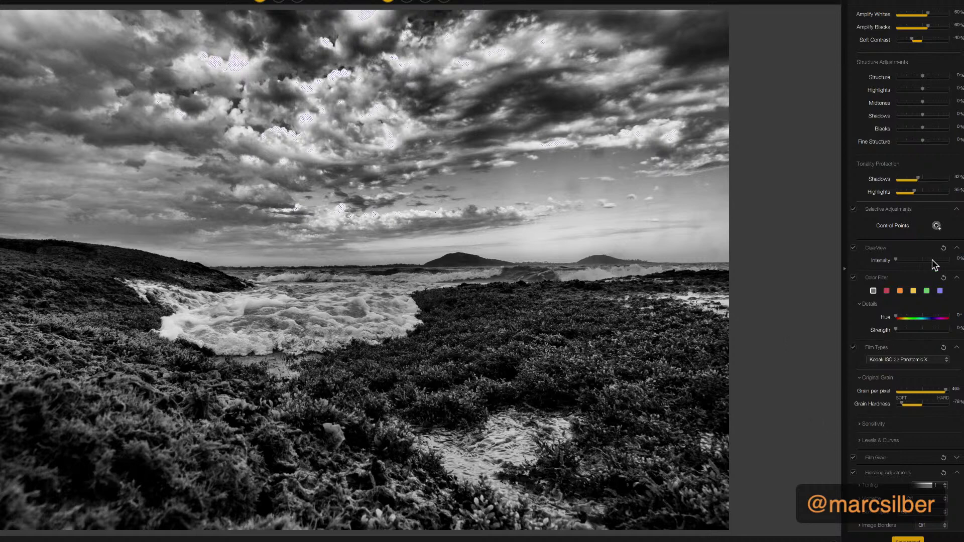
Step: Set the global Dynamic Brightness to 13% and reset Contrast to 0%
scroll(929, 264, "up", 10)
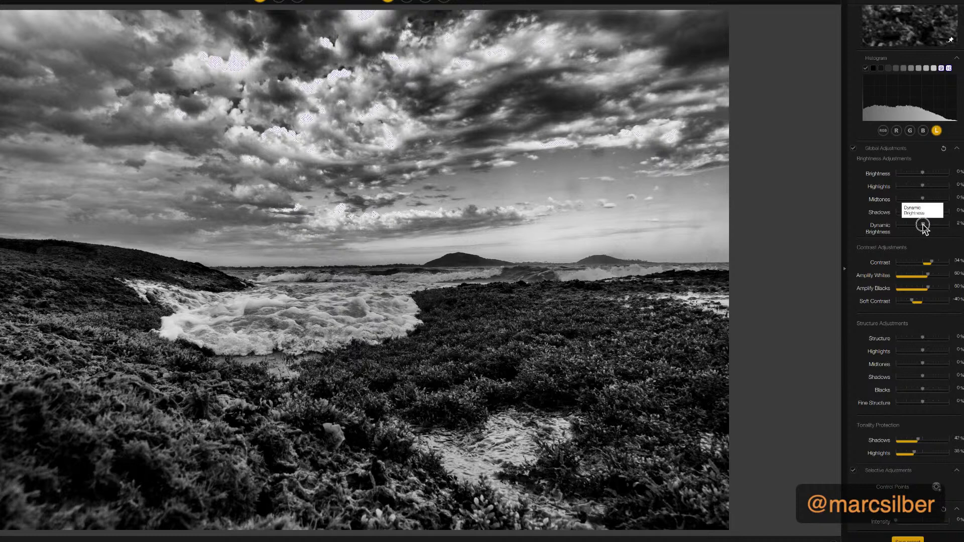
left_click_drag(922, 224, 927, 248)
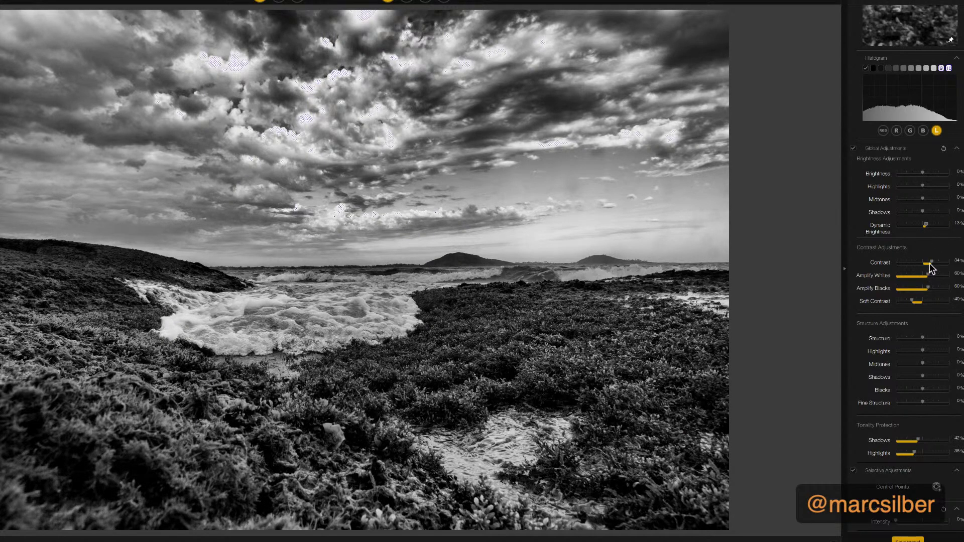
left_click_drag(931, 262, 926, 267)
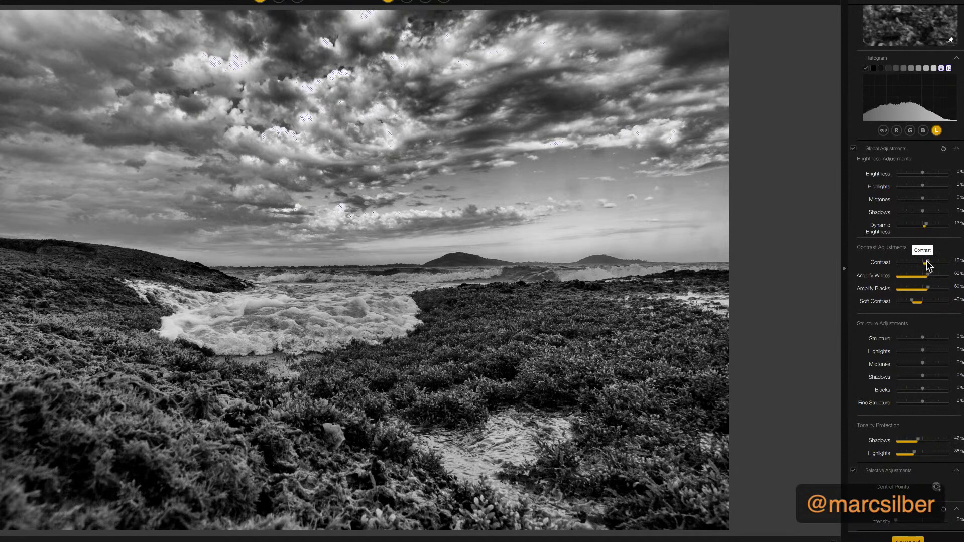
left_click_drag(926, 263, 927, 267)
double_click(926, 263)
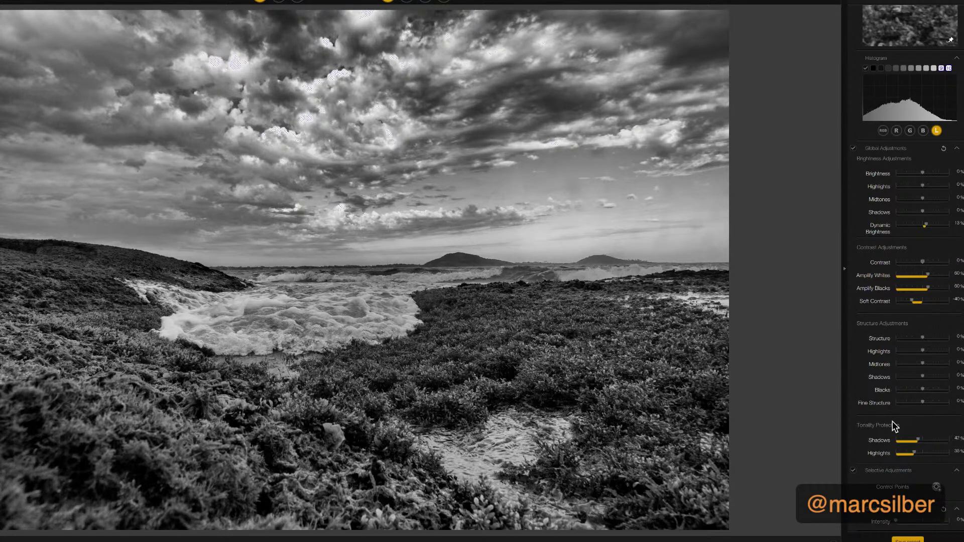
Step: Apply Selenium toning preset 4 in the finishing adjustments
scroll(894, 461, "down", 5)
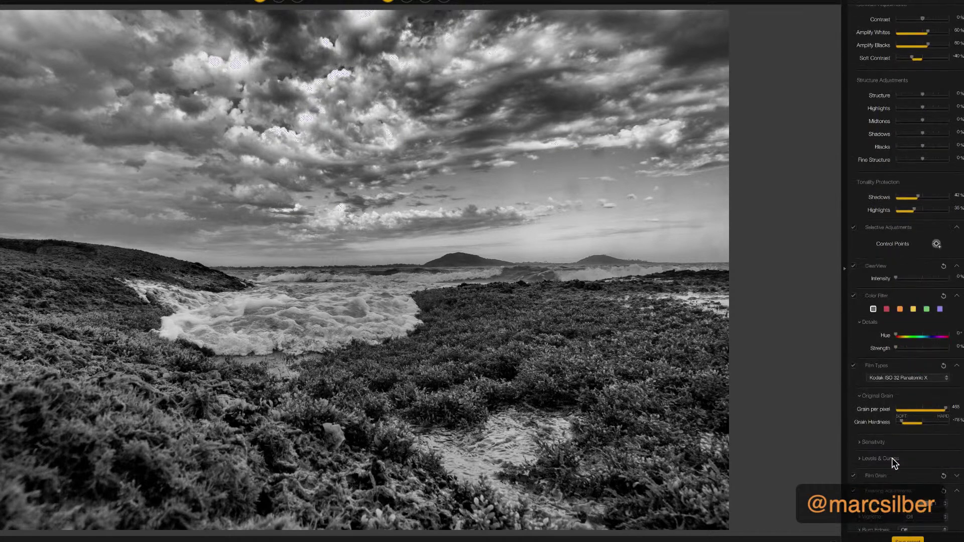
scroll(892, 458, "down", 1)
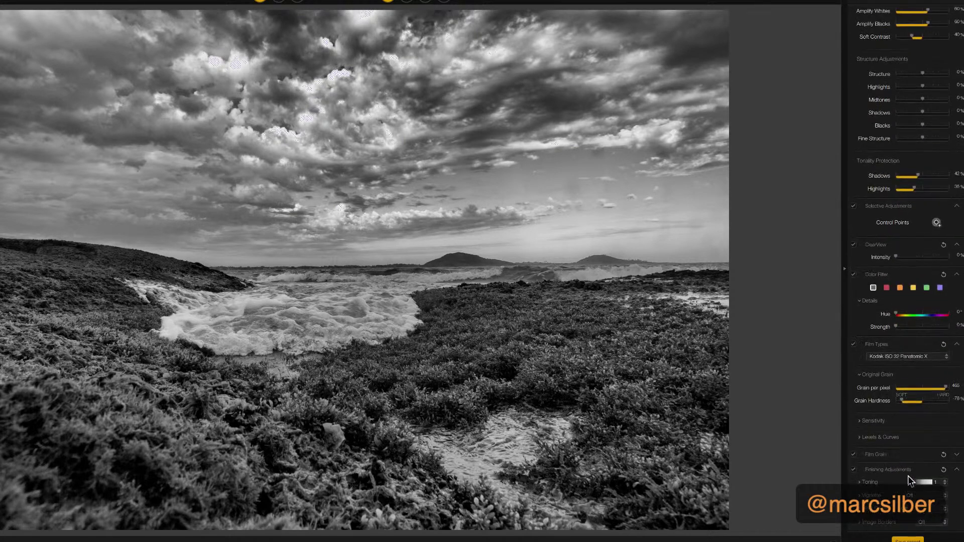
left_click(945, 483)
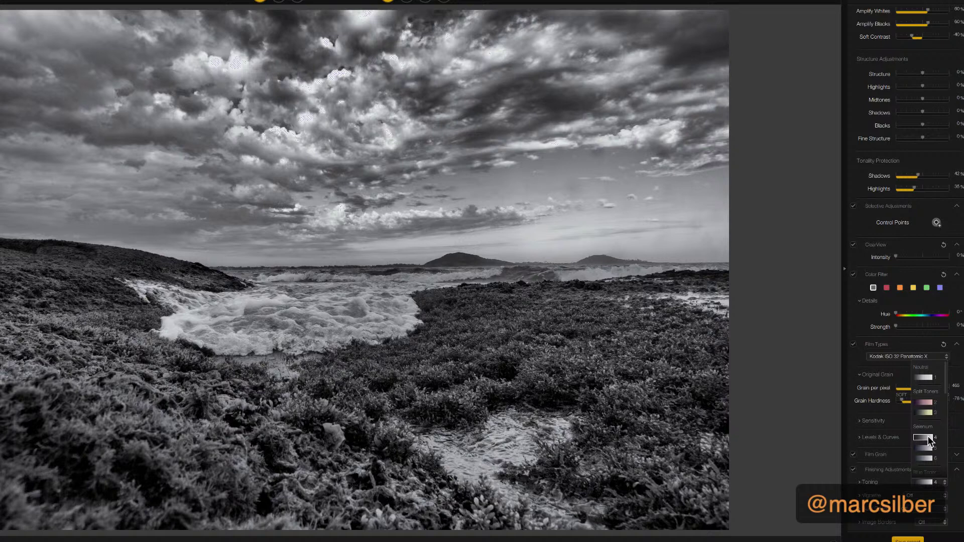
left_click(928, 440)
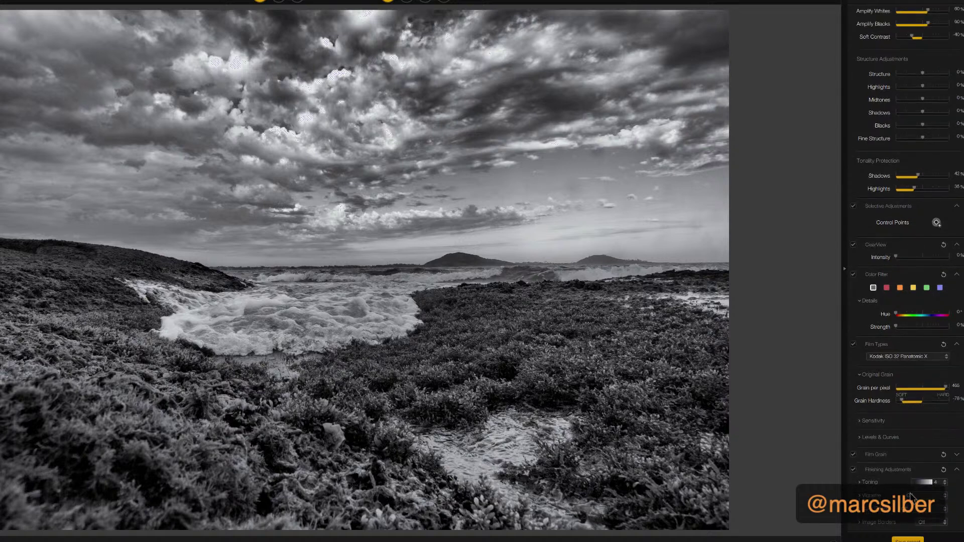
Step: Darken the photo's borders with an All Edges burn preset and compare the result with the unedited version
left_click(910, 517)
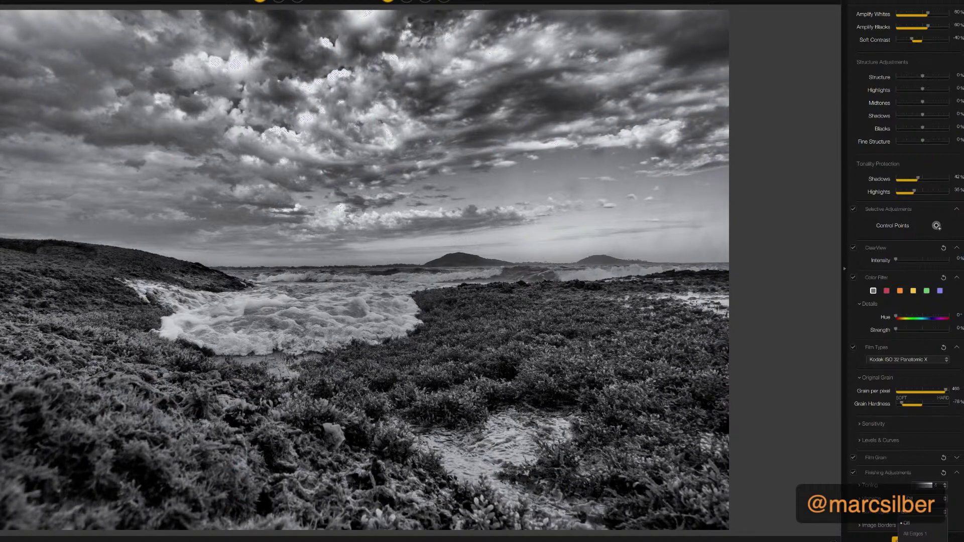
left_click(917, 541)
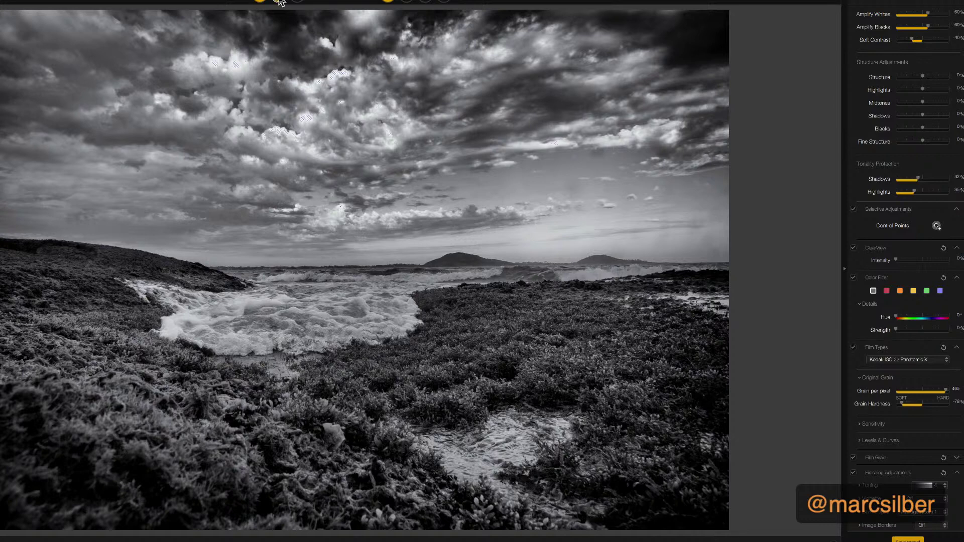
left_click(279, 2)
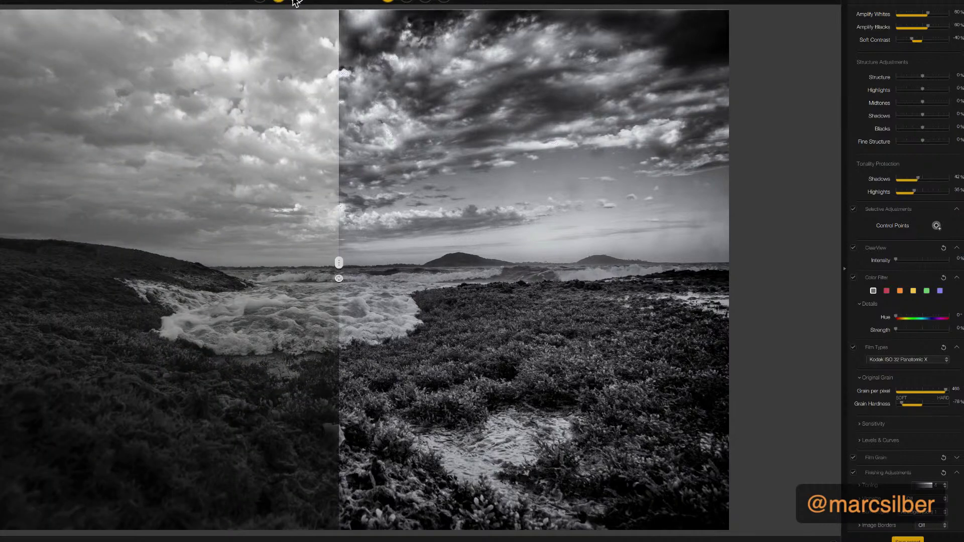
left_click(296, 2)
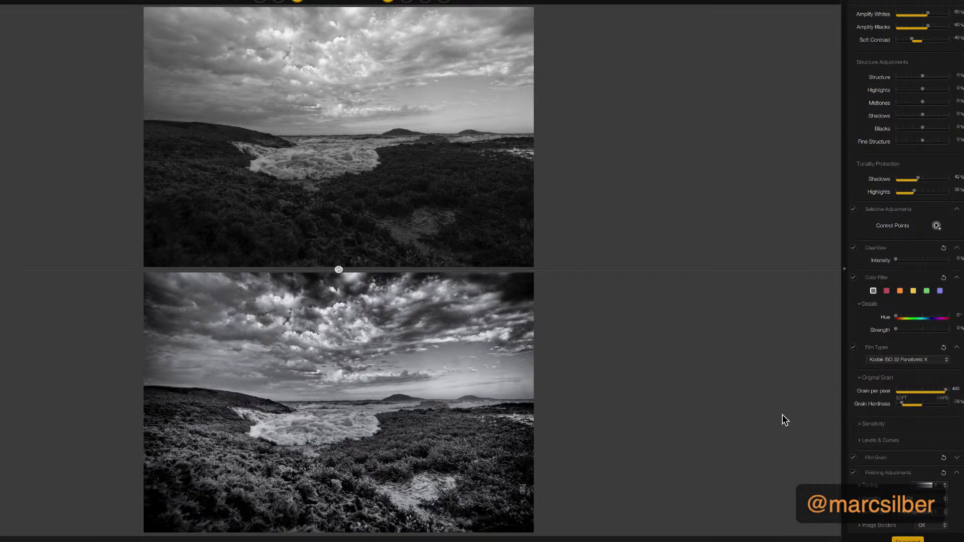
Step: Set the sharpening Amount of the edited TIFF copy to 40 in Lightroom
scroll(961, 306, "down", 1)
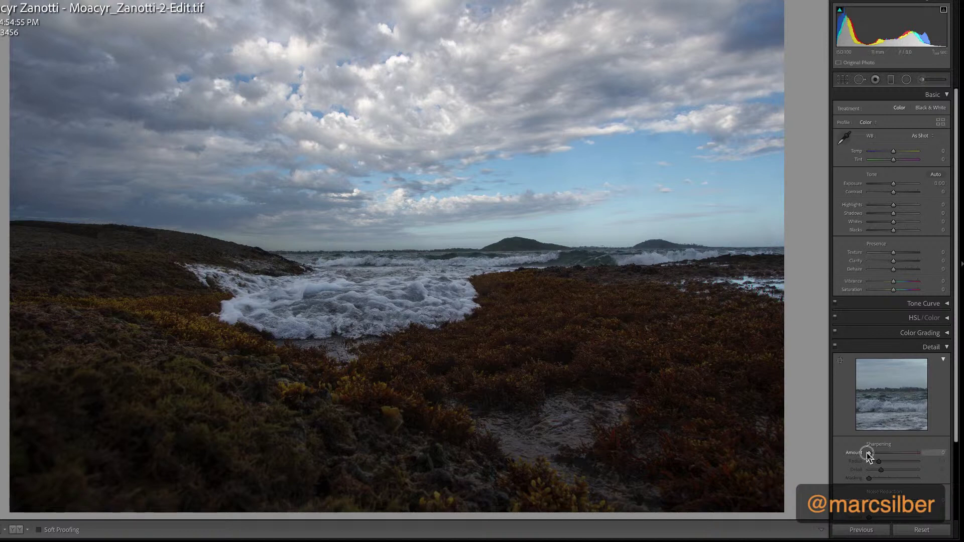
mouse_move(868, 454)
left_mouse_down()
mouse_move(900, 460)
mouse_move(879, 457)
left_mouse_up()
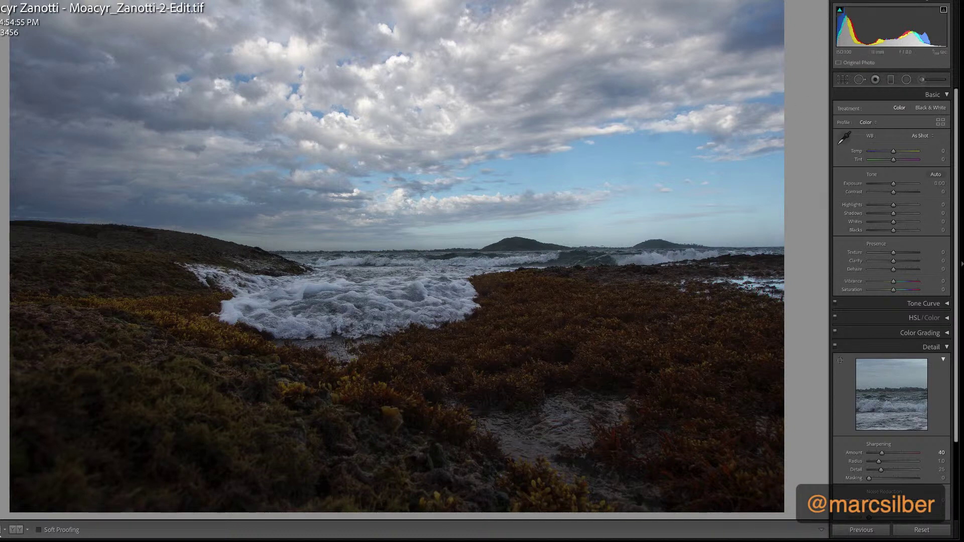
Step: Compare the black-and-white TIFF side by side with the original color DNG in the Library, with the photo info overlay shown
key("shift+r")
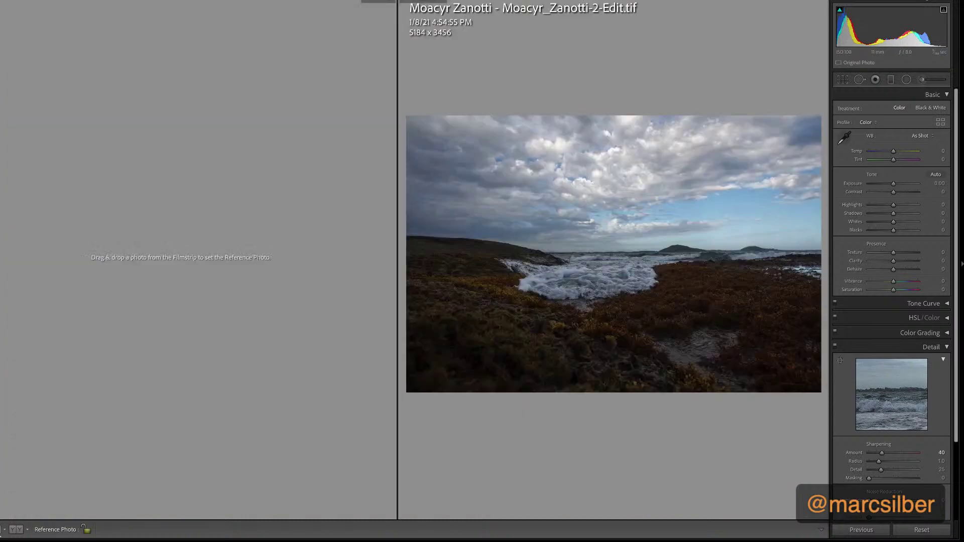
key("d")
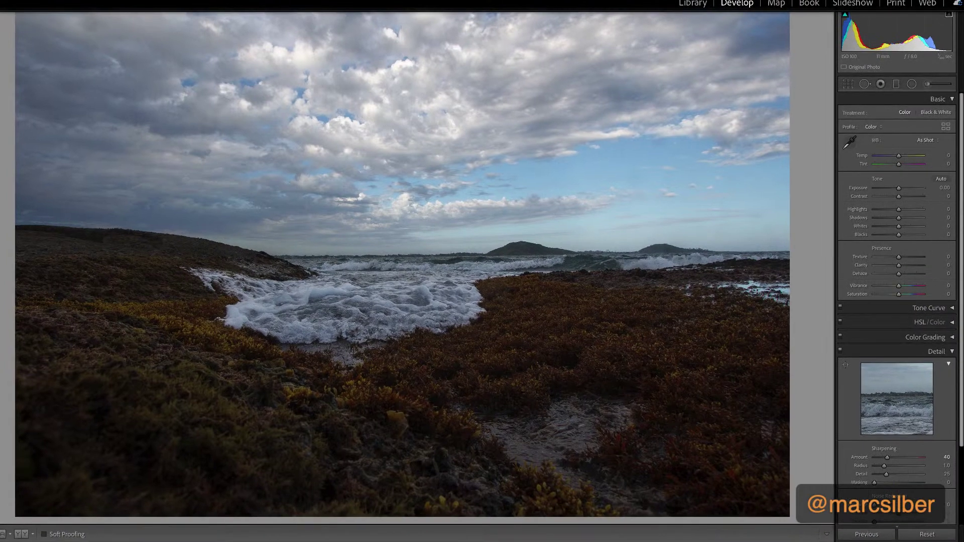
left_click(698, 5)
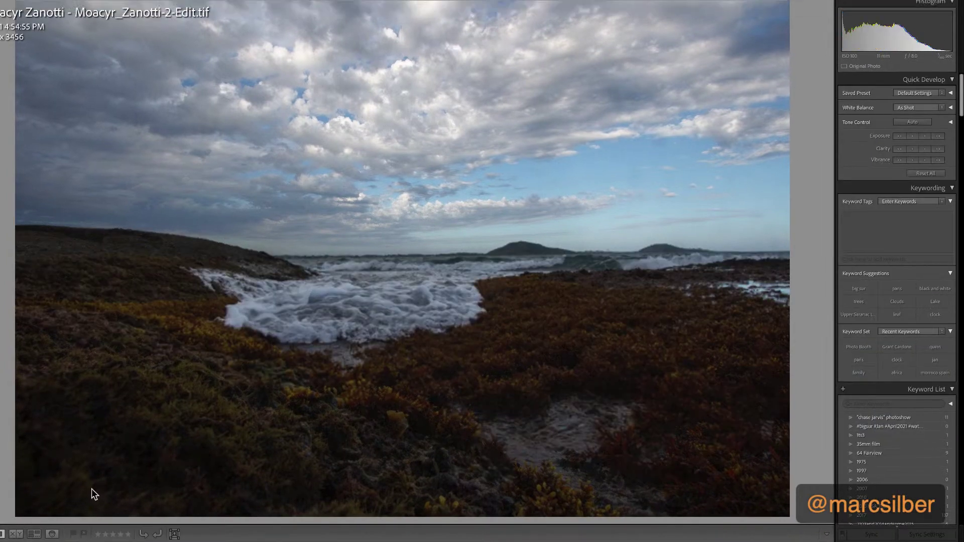
key("g")
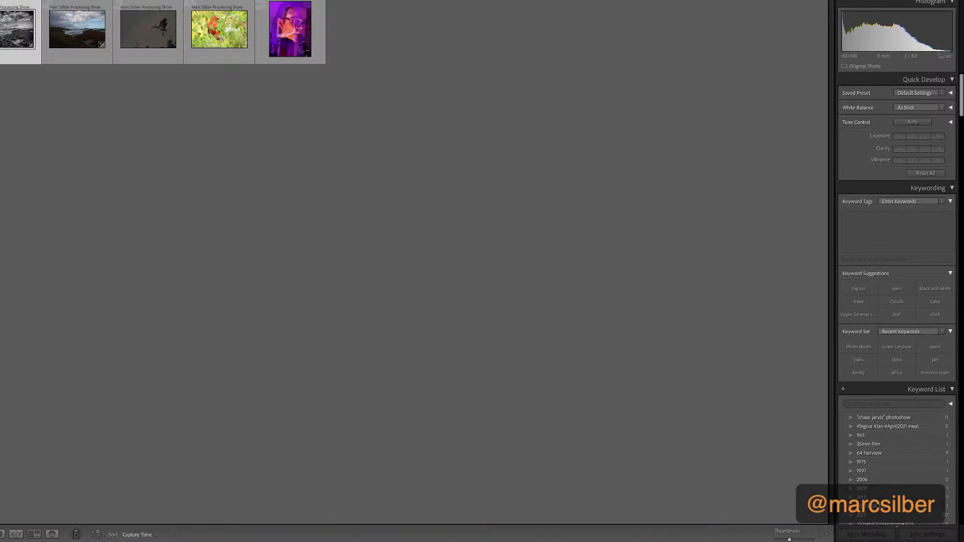
left_click(71, 41)
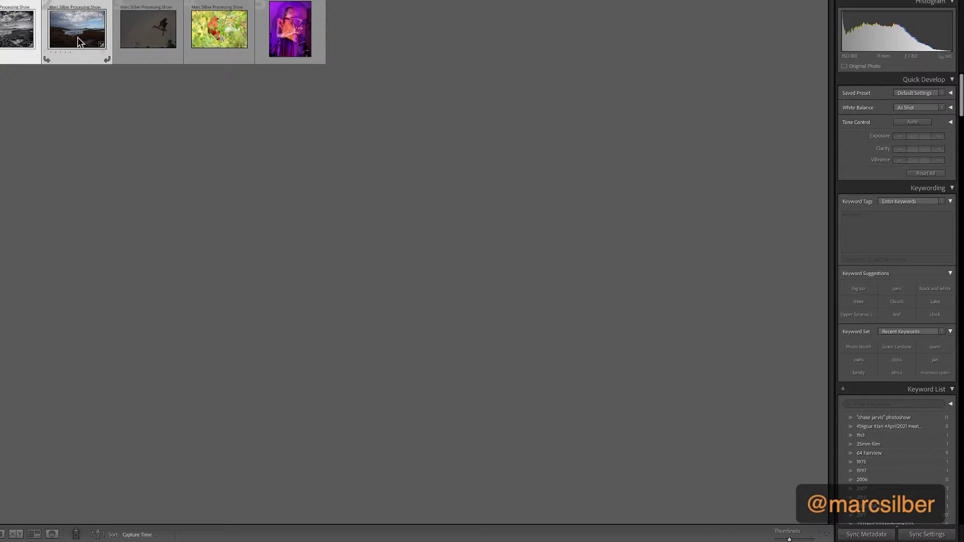
left_click(17, 534)
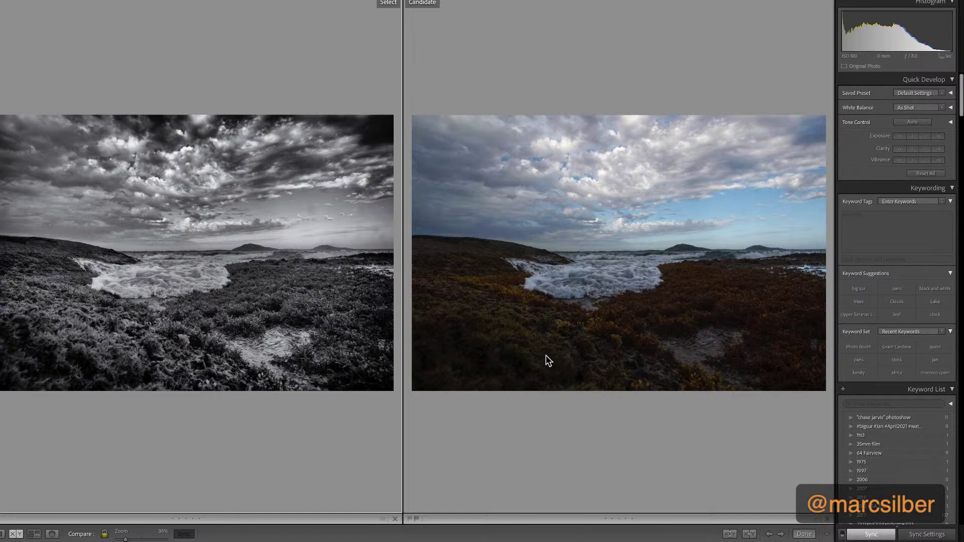
key("i")
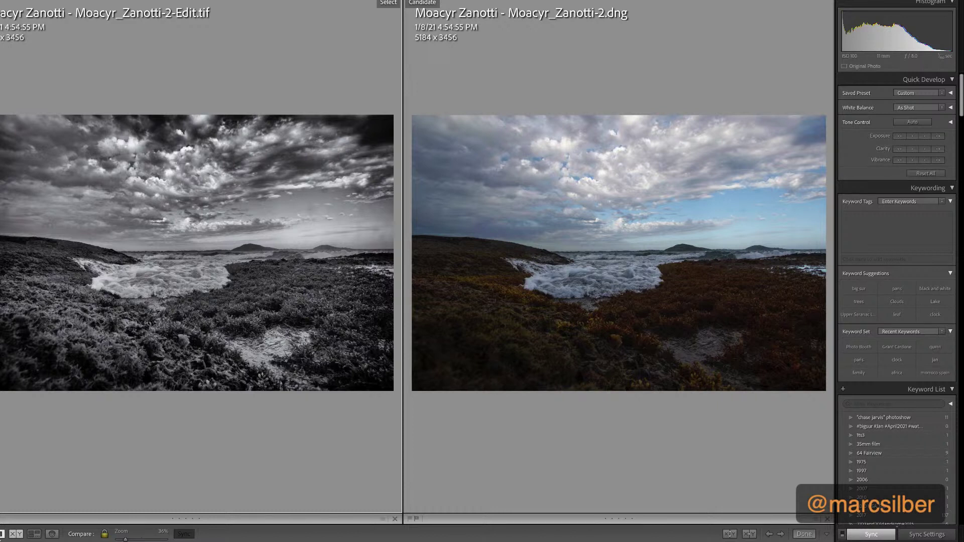
Step: Open the juvenile ibis DNG from the Library grid for editing in the Develop module
left_click(2, 534)
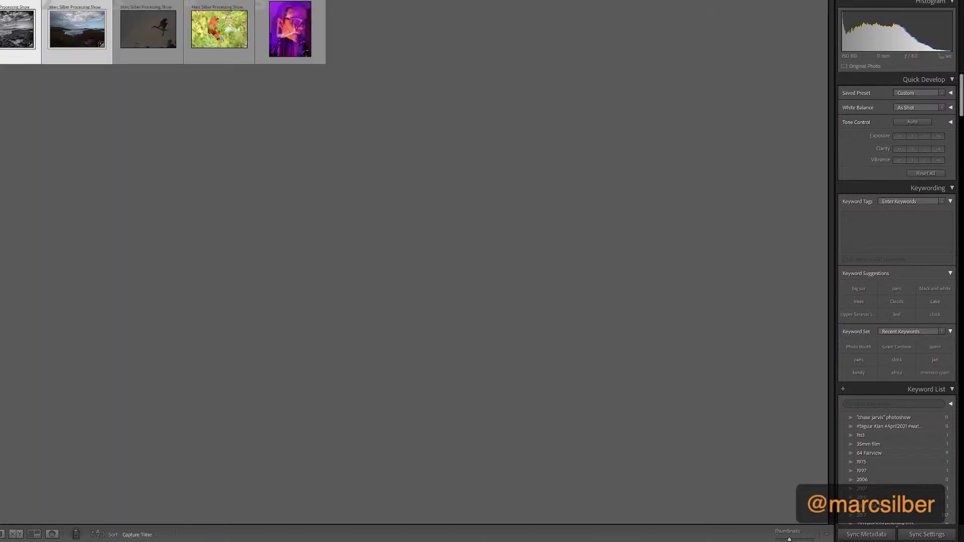
double_click(139, 38)
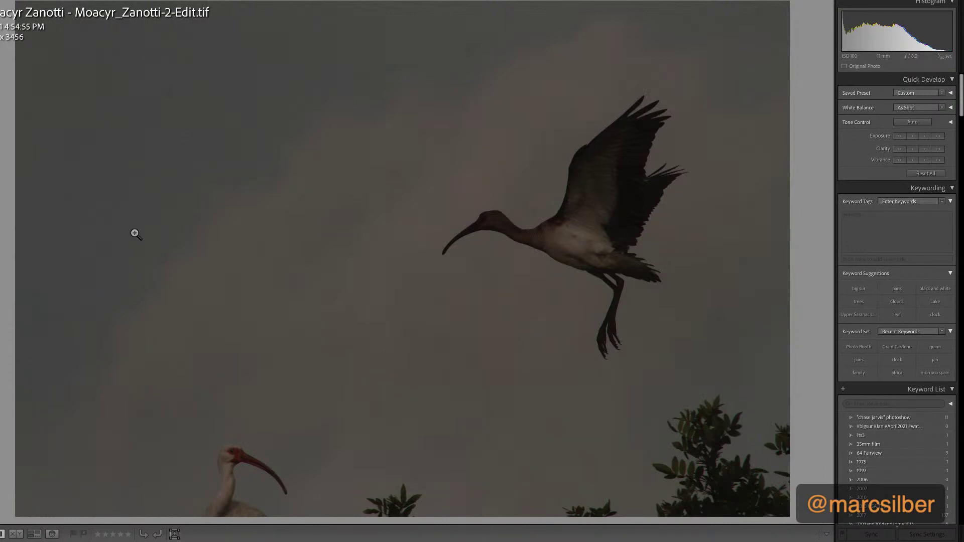
key("Right")
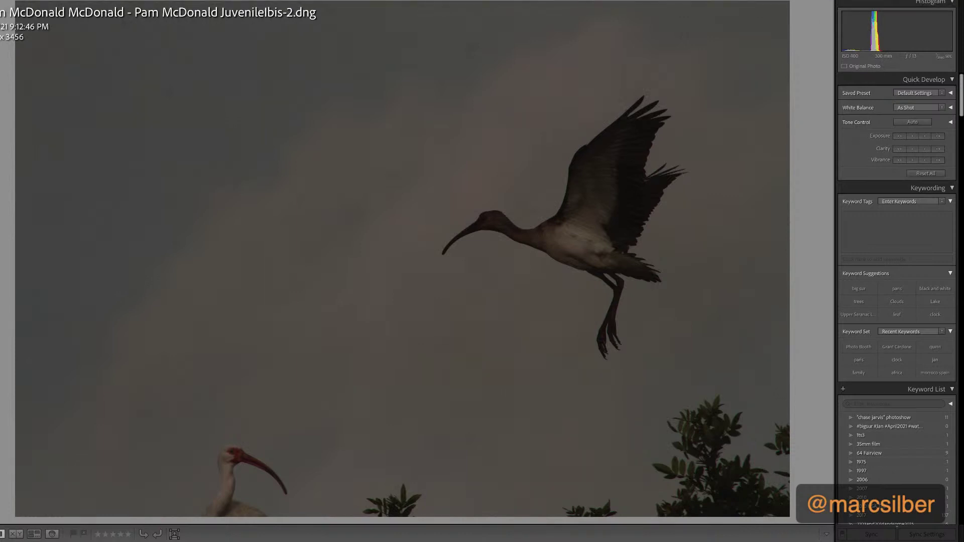
mouse_move(613, 1)
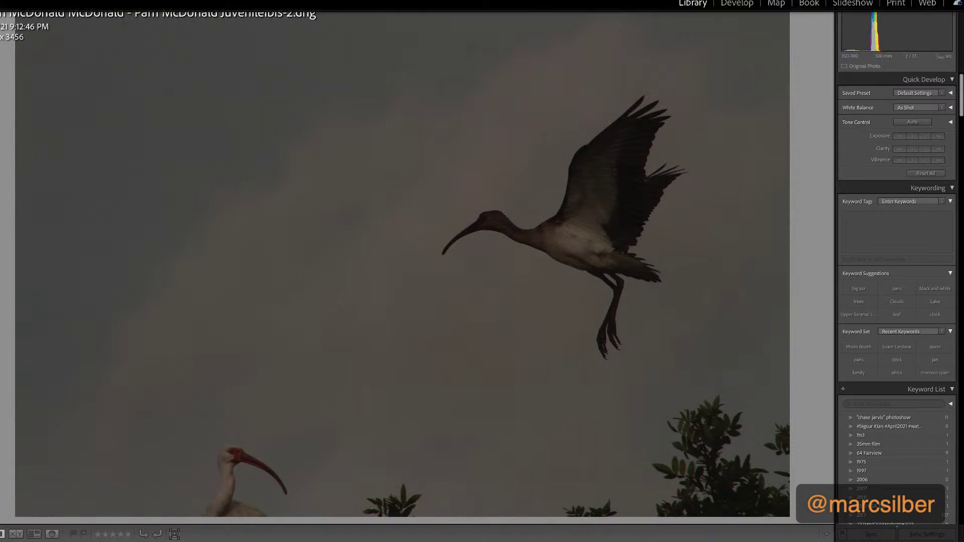
left_click(731, 4)
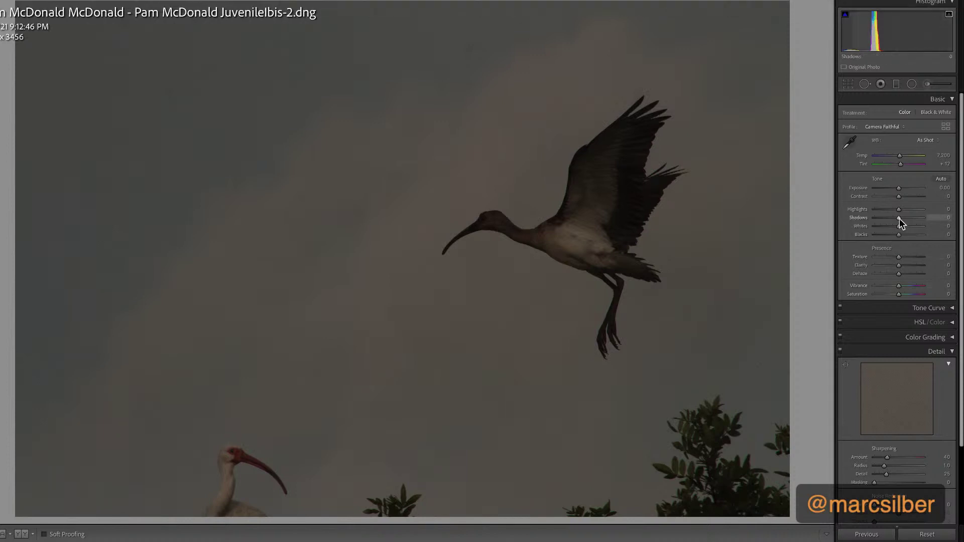
Step: Brighten the ibis photo by setting Shadows to +70 and Highlights to +43
left_click_drag(900, 218, 916, 222)
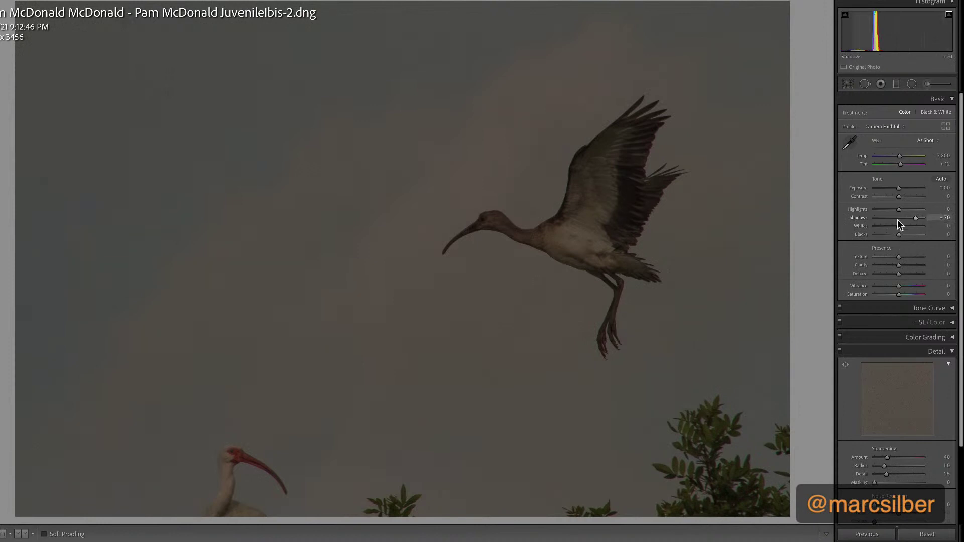
mouse_move(898, 212)
left_mouse_down()
mouse_move(869, 215)
mouse_move(951, 211)
mouse_move(915, 215)
left_mouse_up()
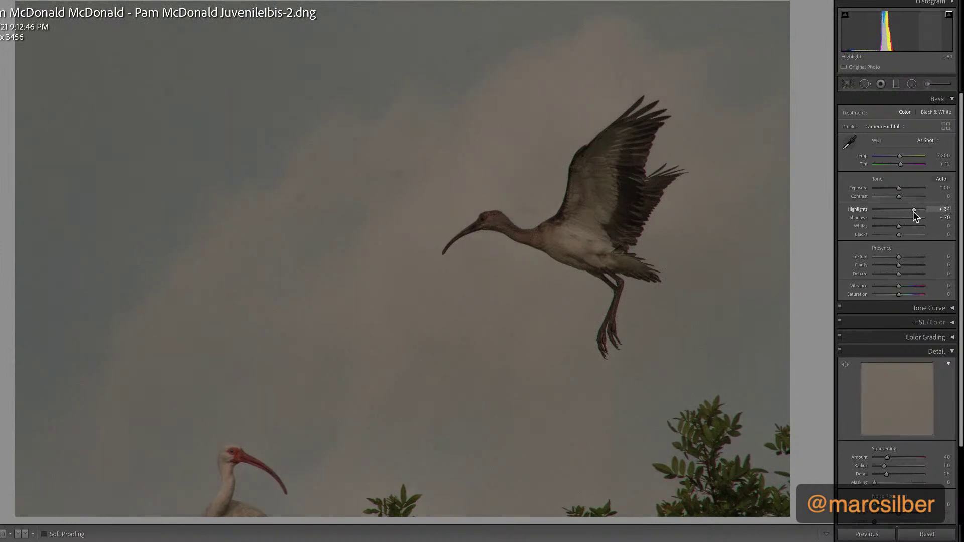
mouse_move(913, 211)
left_mouse_down()
mouse_move(902, 211)
mouse_move(910, 217)
left_mouse_up()
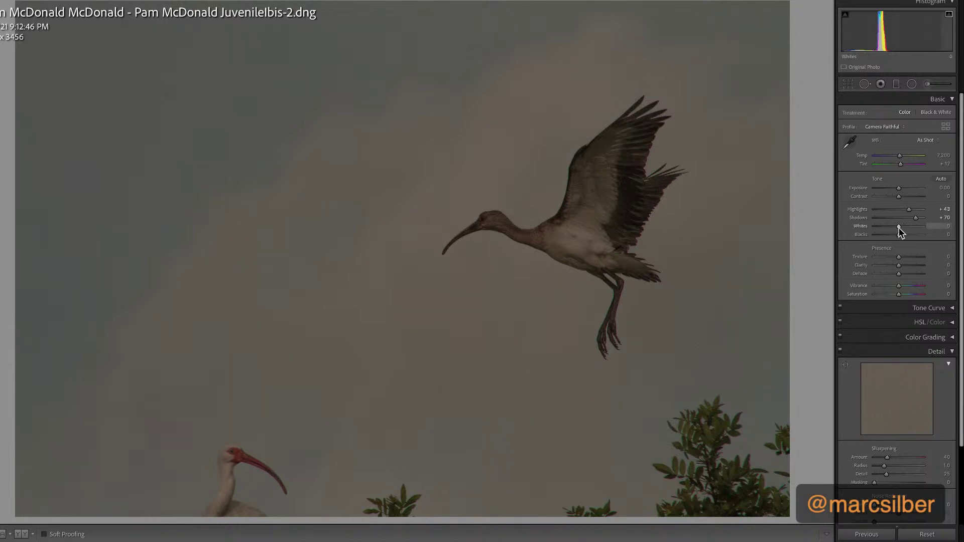
Step: Set the ibis photo's Whites to +68 and Blacks to -16, using the clipping preview for the black point
left_click_drag(899, 228, 916, 238)
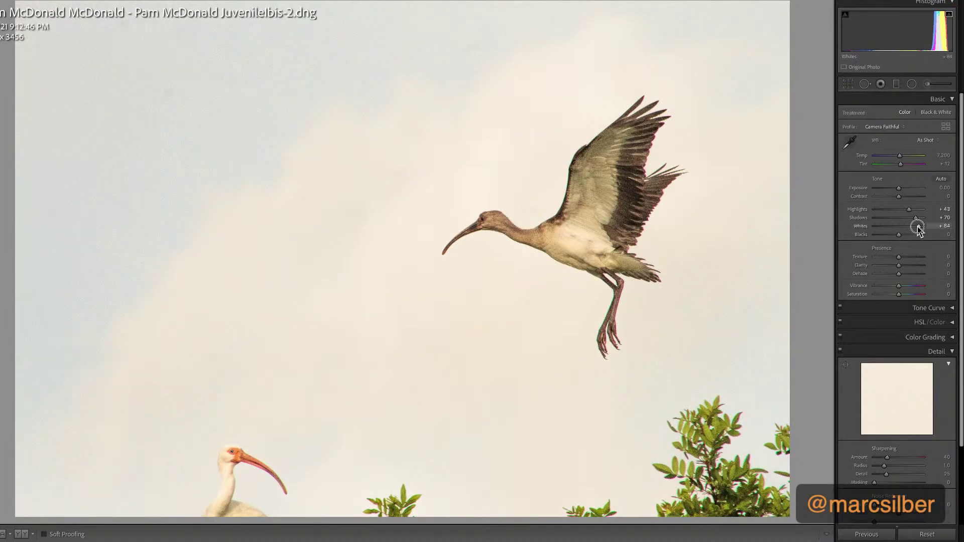
left_click_drag(918, 228, 915, 229)
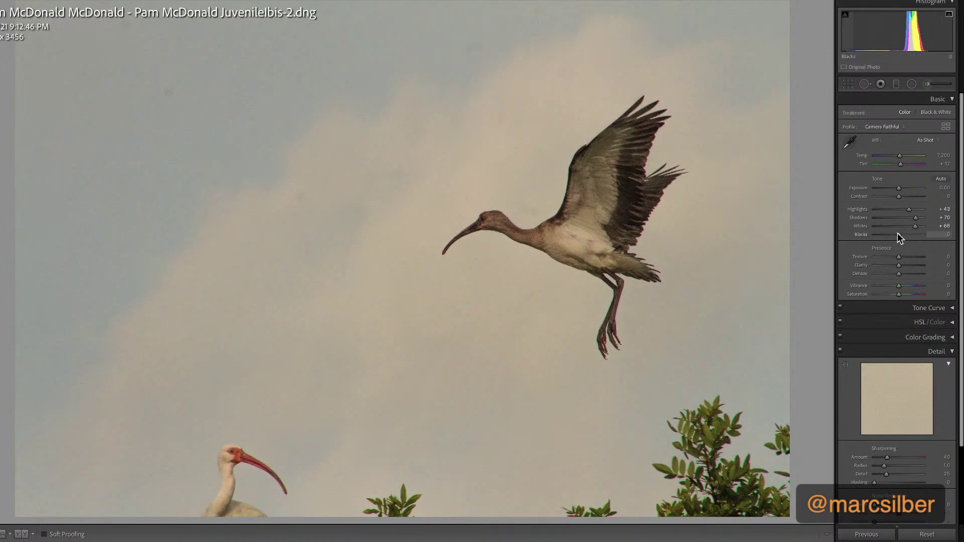
left_click(898, 235, "alt")
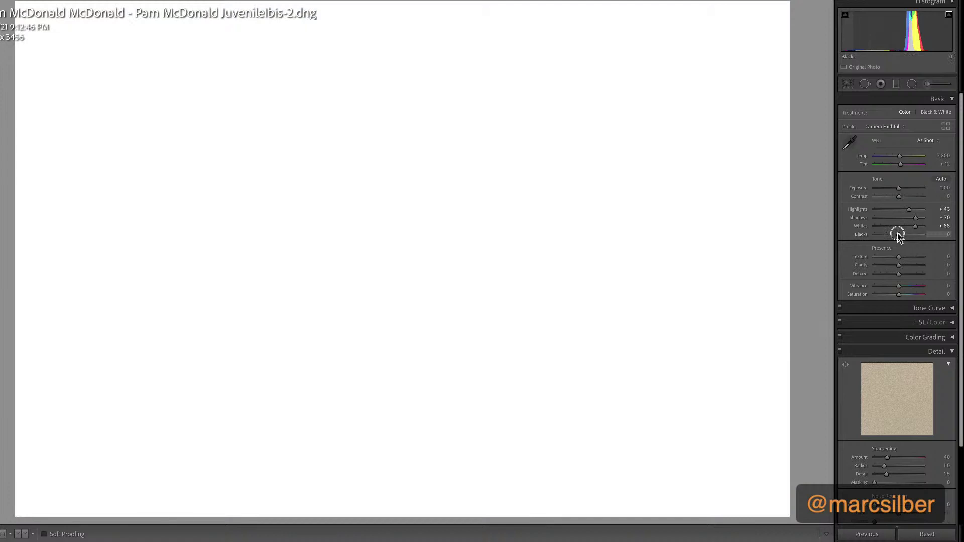
mouse_move(898, 235)
left_mouse_down()
mouse_move(880, 233)
mouse_move(894, 235)
left_mouse_up()
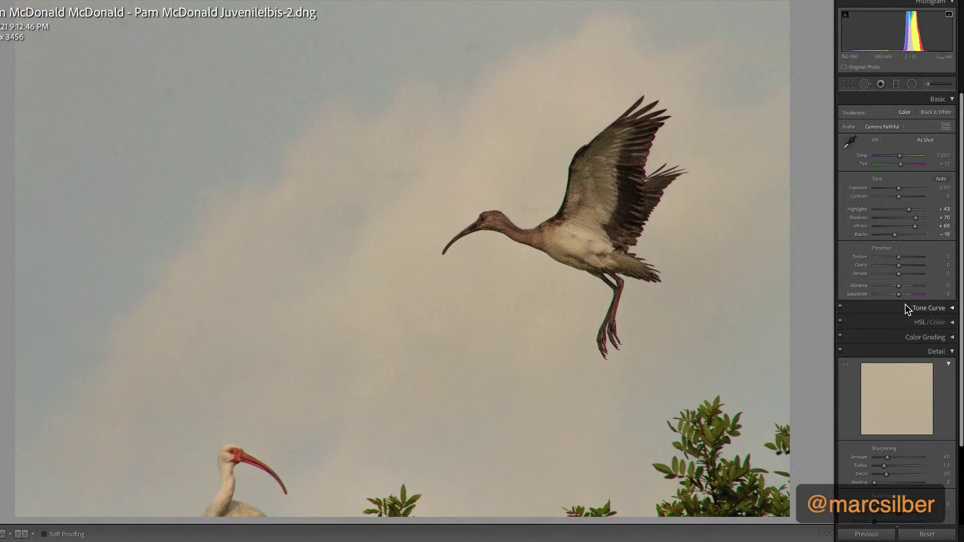
Step: Heal the dust spot at the cloud's edge with the Spot Removal tool and cycle through alternative source areas
scroll(884, 288, "down", 1)
scroll(886, 292, "down", 1)
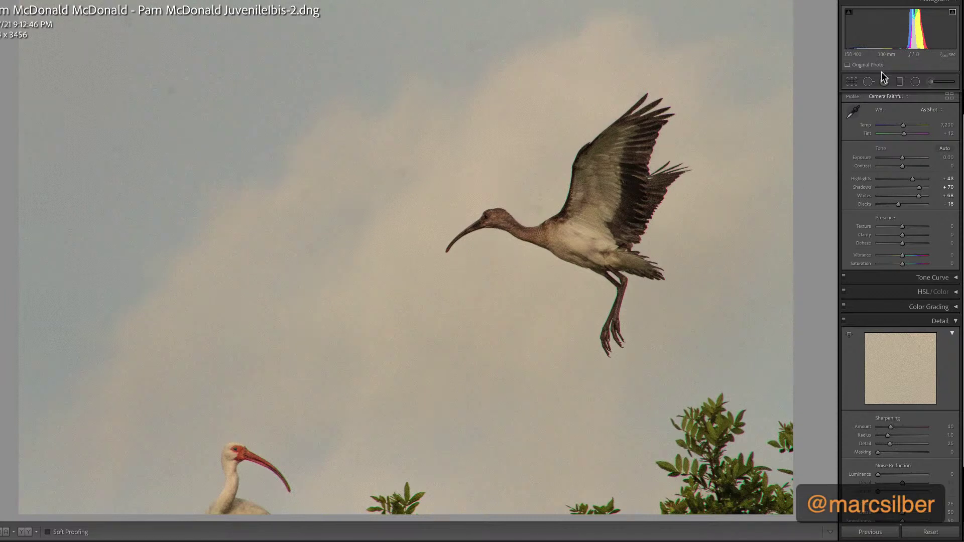
left_click(868, 81)
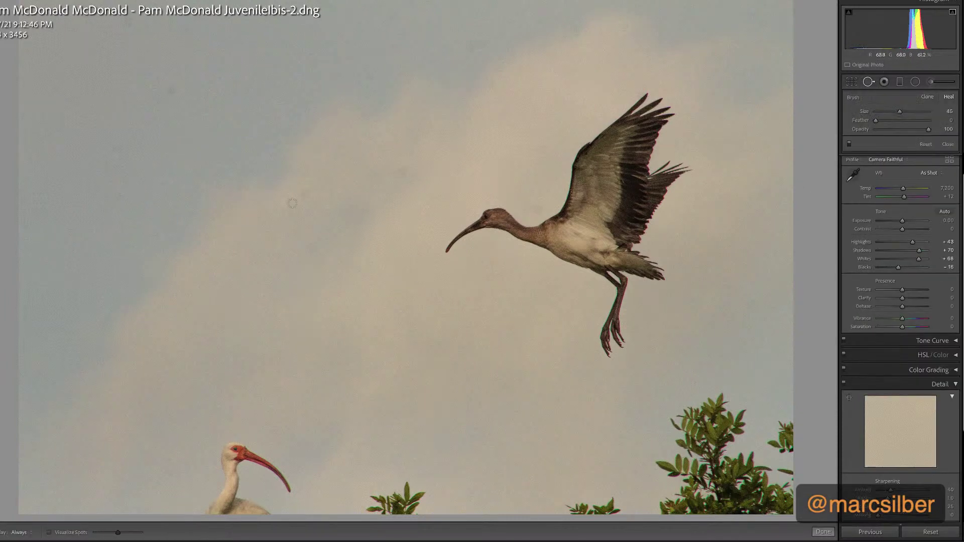
scroll(322, 226, "up", 3)
left_click(304, 195)
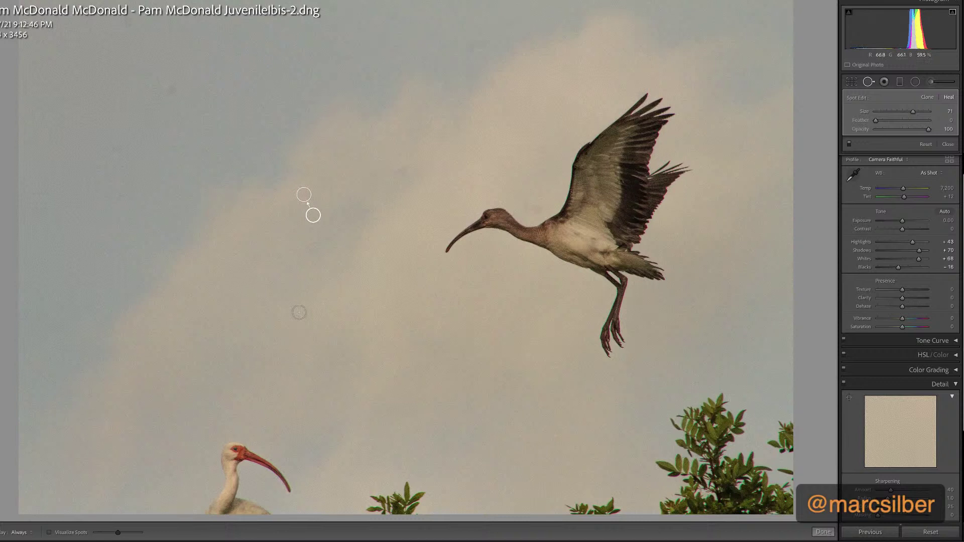
key("slash")
key("slash")
key("slash")
key("slash")
key("slash")
key("slash")
key("slash")
Step: Heal four more dust spots in the sky above and beside the flying ibis and close Spot Removal
left_click(171, 92)
left_click(213, 156)
left_click(400, 170)
left_click(481, 45)
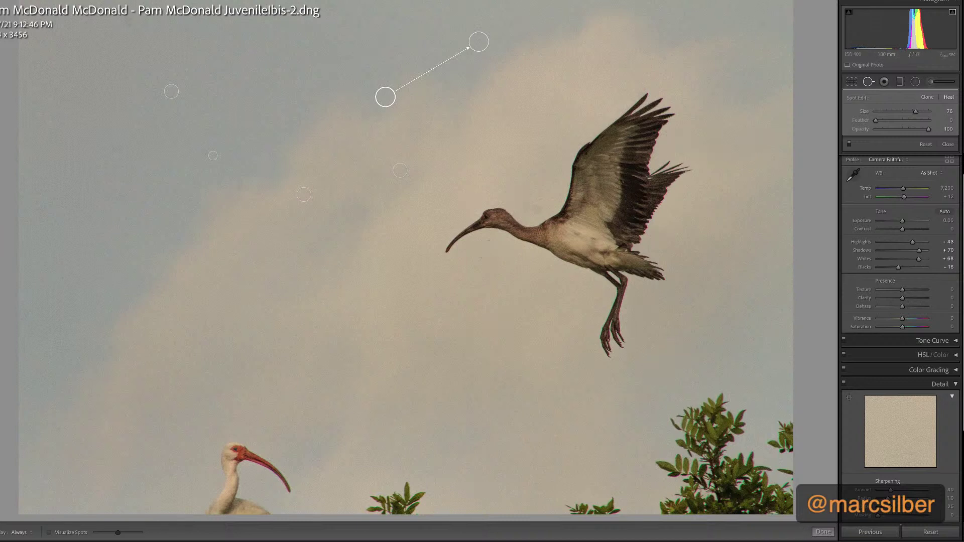
left_click(869, 82)
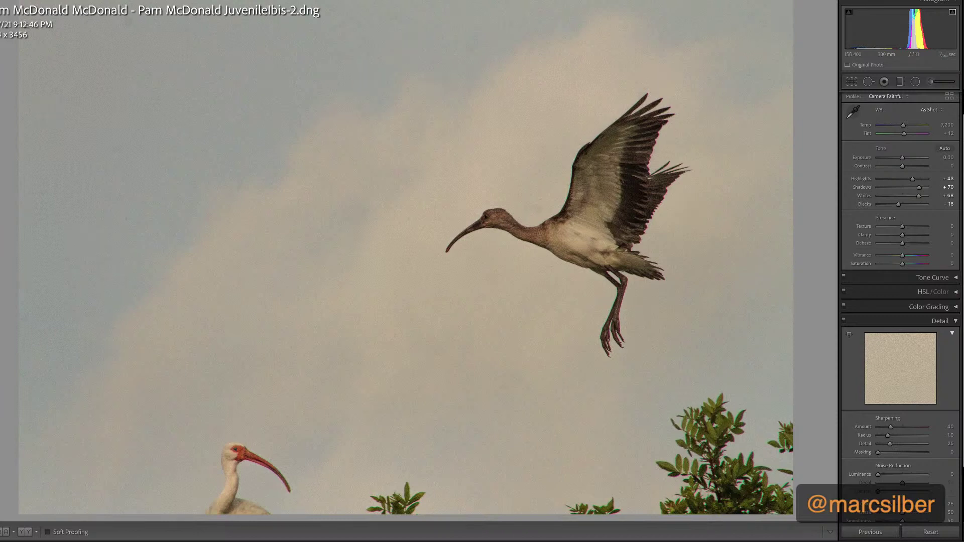
Step: Compare the edited ibis photo with its unedited version several times
key("backslash")
key("backslash")
key("backslash")
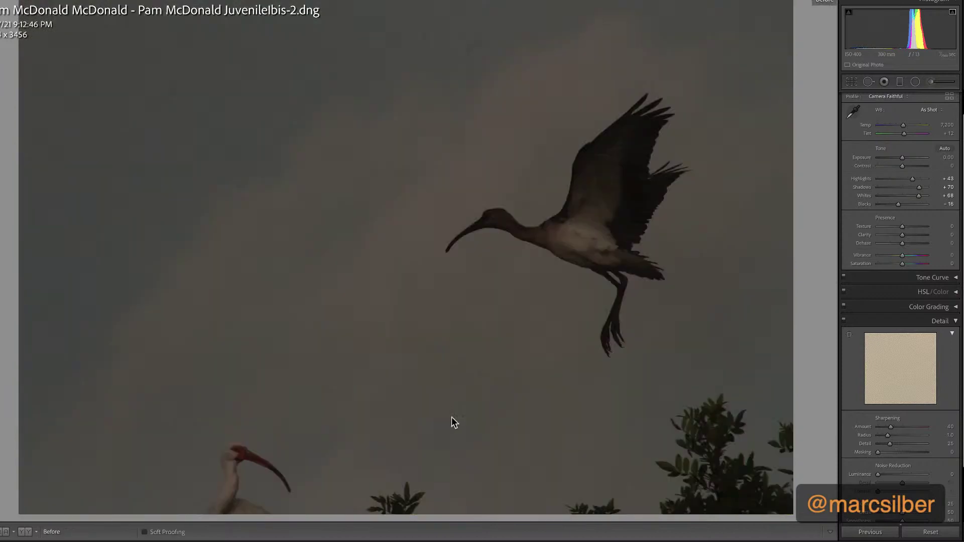
key("backslash")
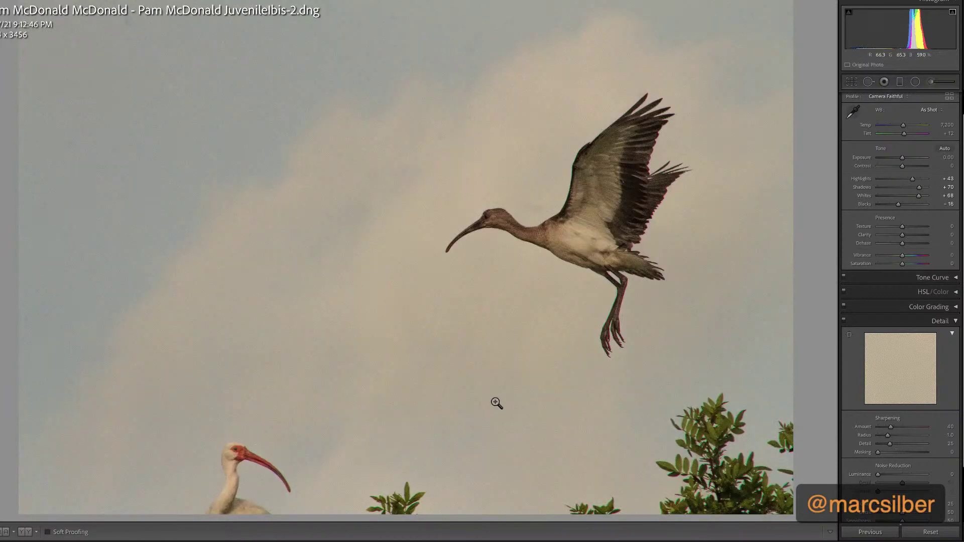
key("backslash")
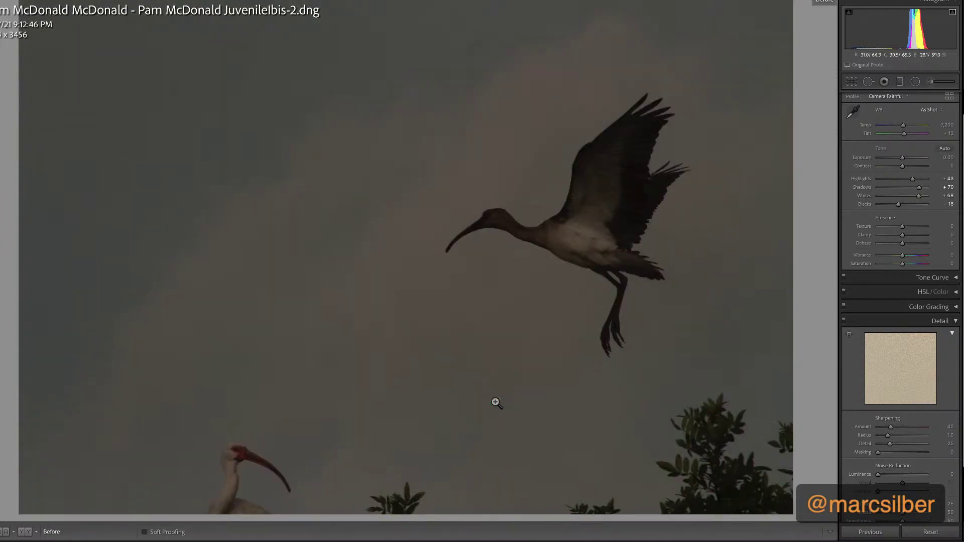
key("backslash")
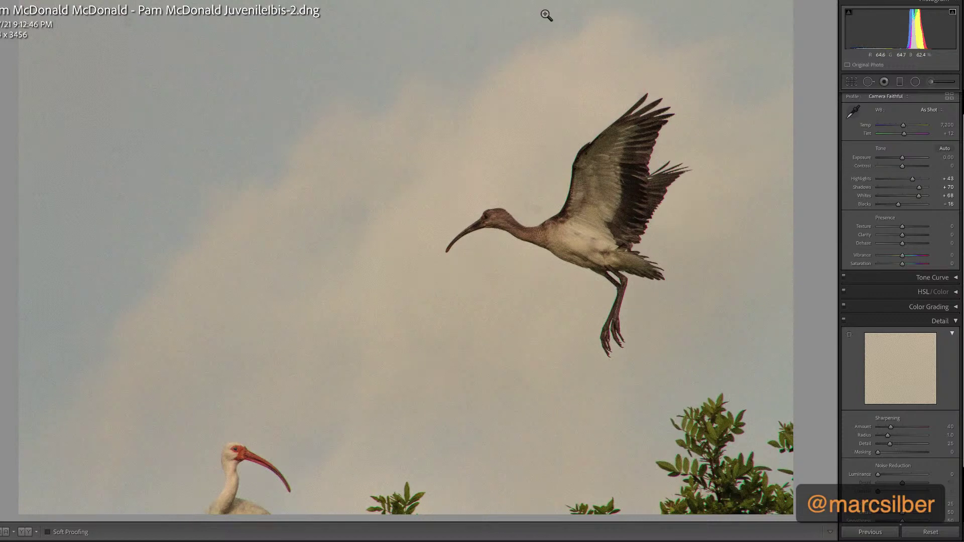
Step: Return to the Library grid and open the king parrot DNG in the Develop module
mouse_move(544, 1)
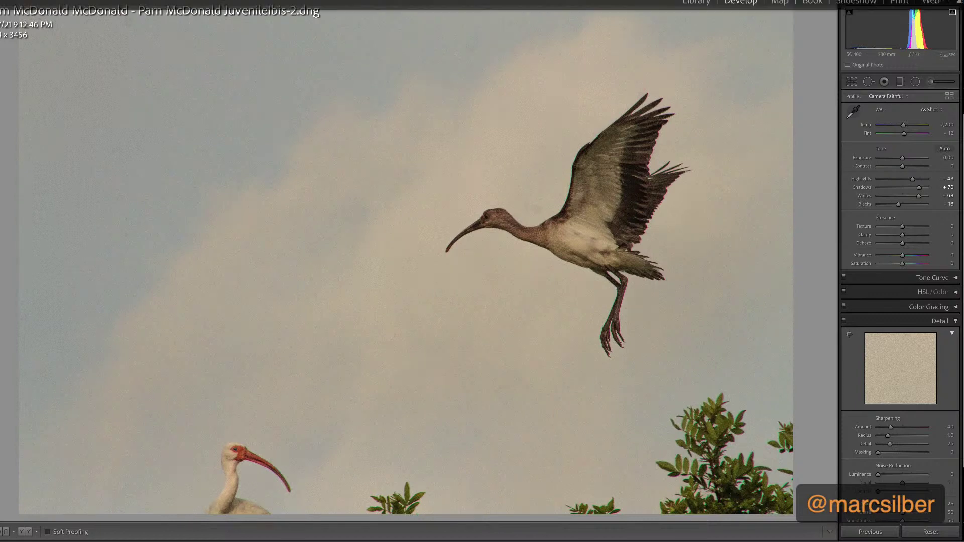
left_click(695, 2)
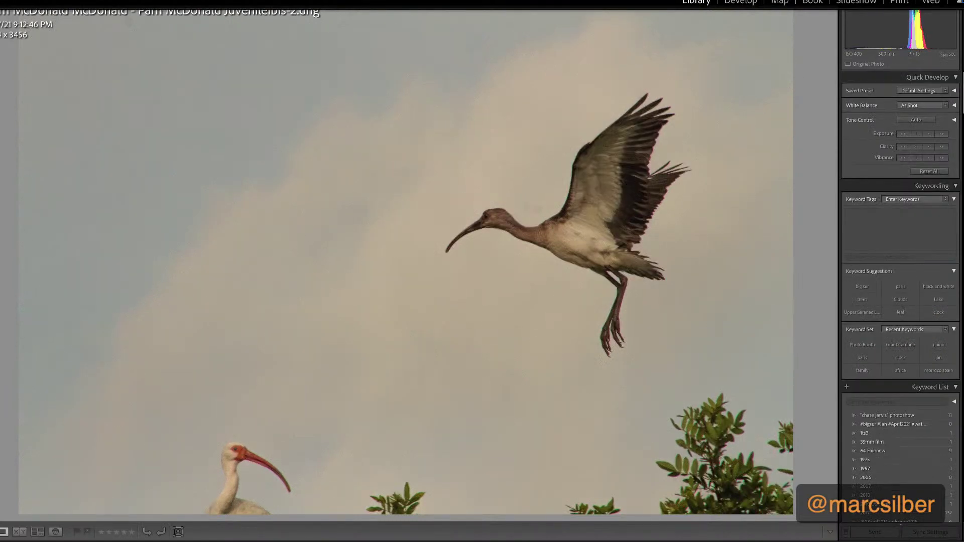
key("g")
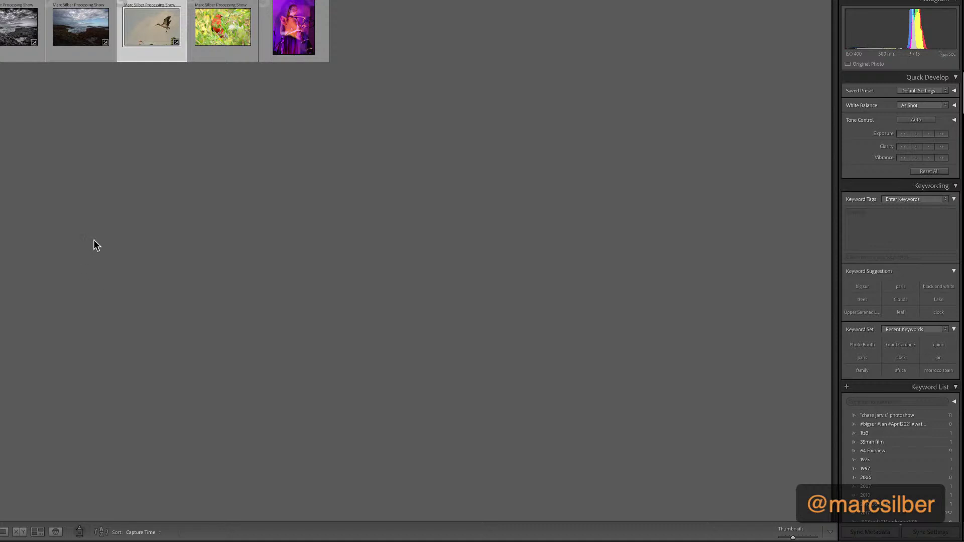
double_click(210, 31)
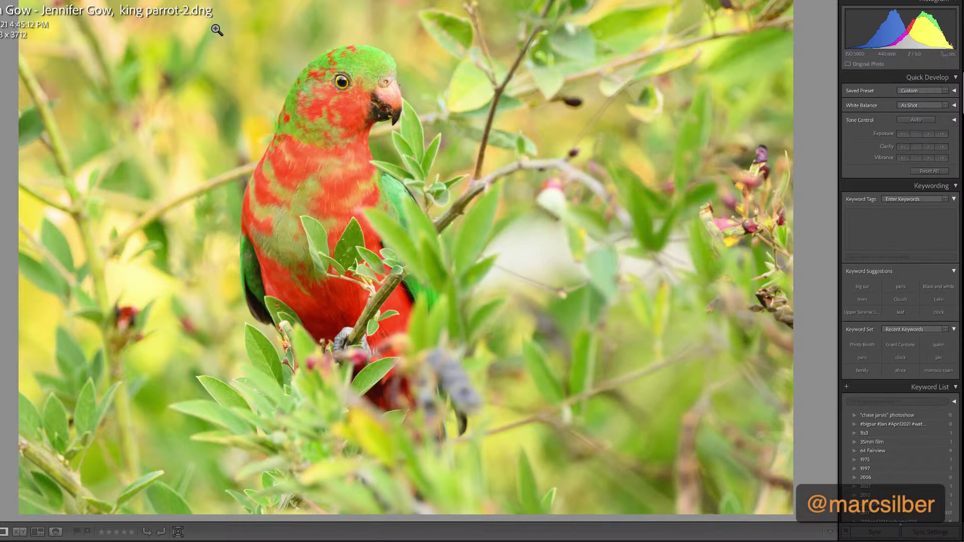
mouse_move(216, 1)
mouse_move(705, 3)
left_click(736, 3)
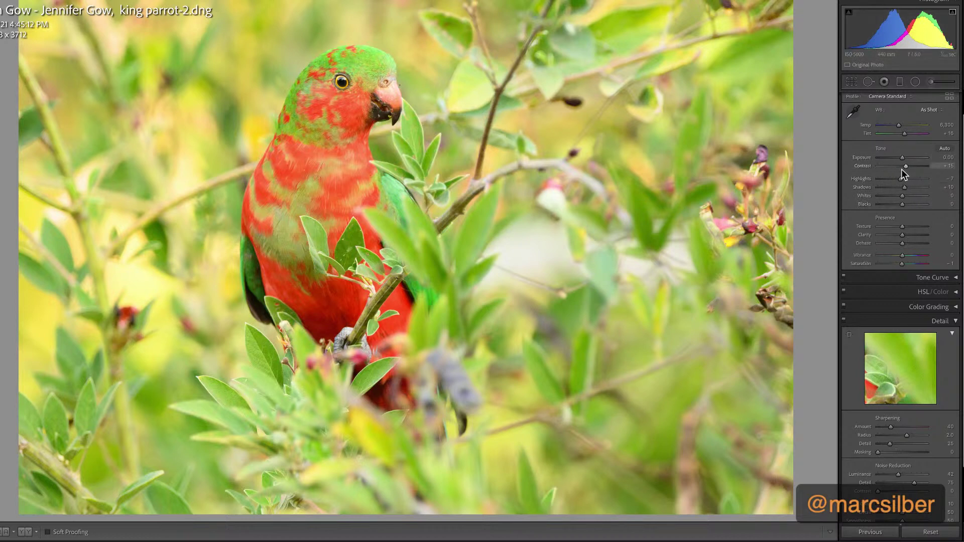
Step: Set the parrot photo's Highlights to -66, then try raising Shadows and undo that change
left_click_drag(902, 180, 859, 184)
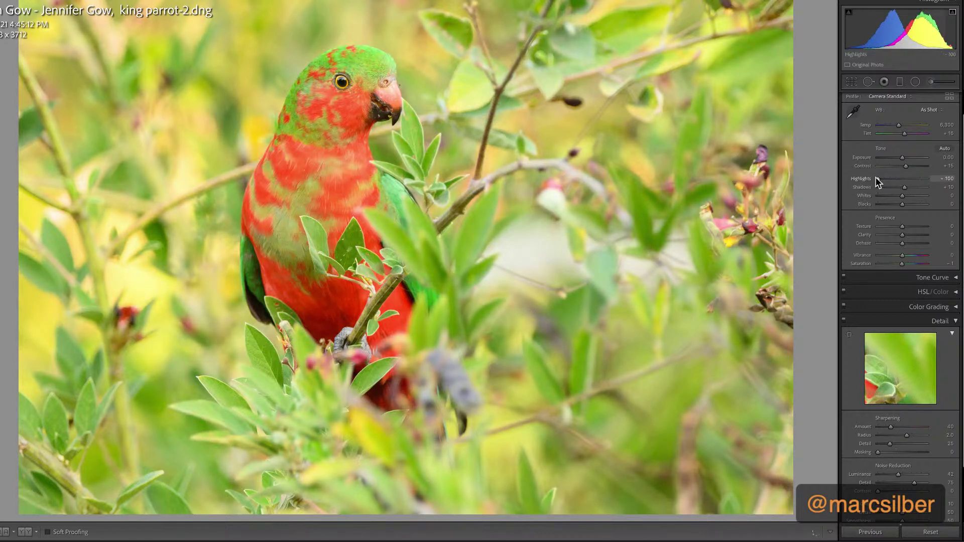
mouse_move(878, 182)
left_mouse_down()
mouse_move(947, 180)
mouse_move(885, 183)
left_mouse_up()
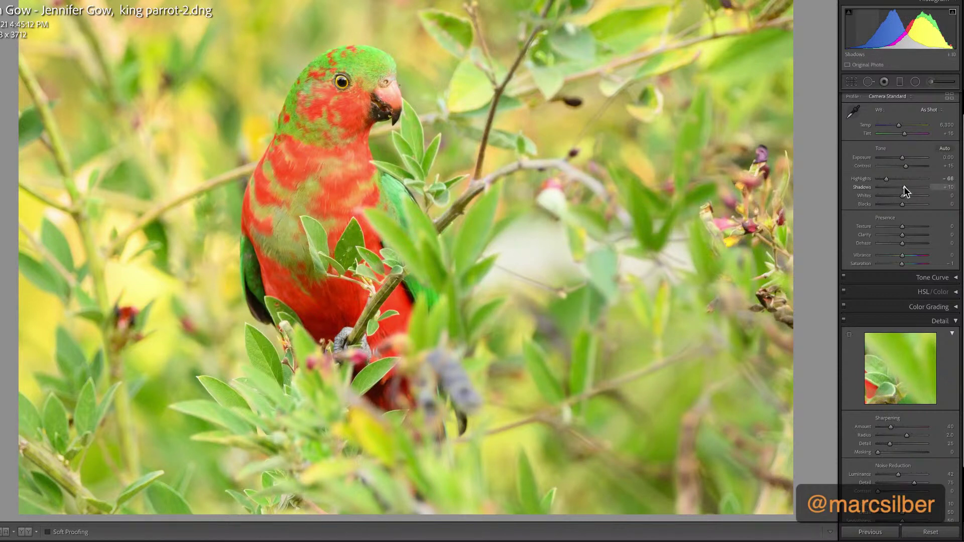
left_click_drag(904, 187, 922, 191)
key("ctrl+z")
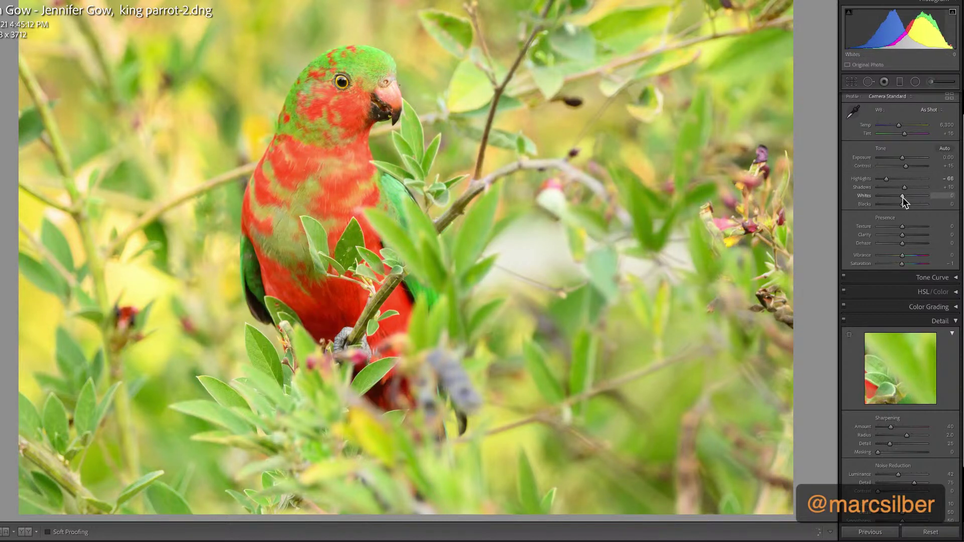
Step: Set the parrot photo's Whites to +41, Blacks to -26 and Exposure to -0.25
left_click(903, 196, "alt")
mouse_move(903, 198)
left_mouse_down()
mouse_move(919, 200)
mouse_move(870, 209)
mouse_move(896, 211)
left_mouse_up()
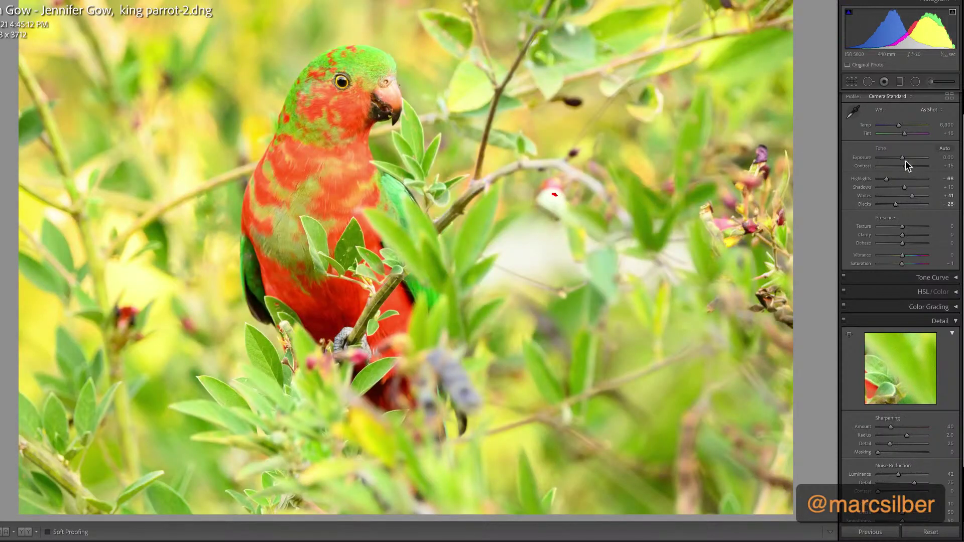
left_click_drag(902, 159, 902, 162)
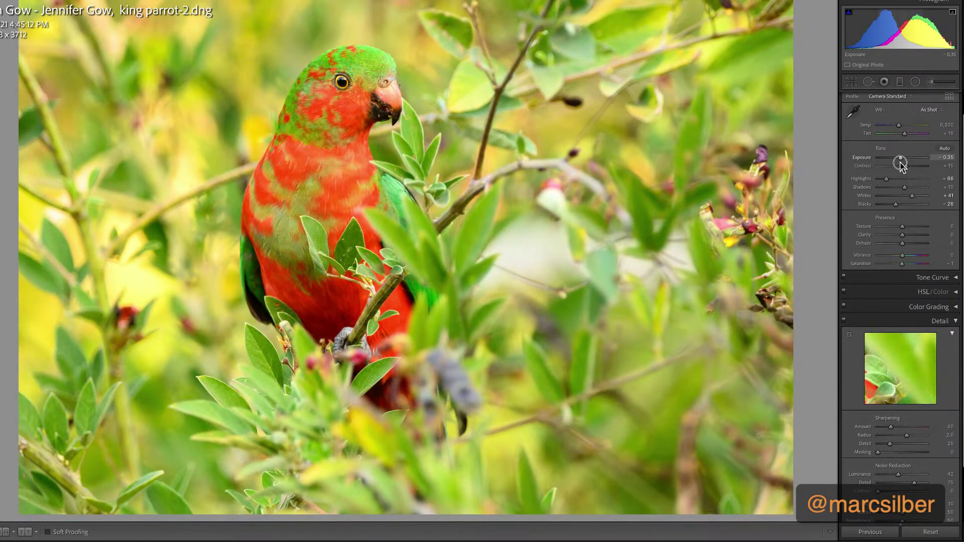
left_click_drag(902, 162, 900, 163)
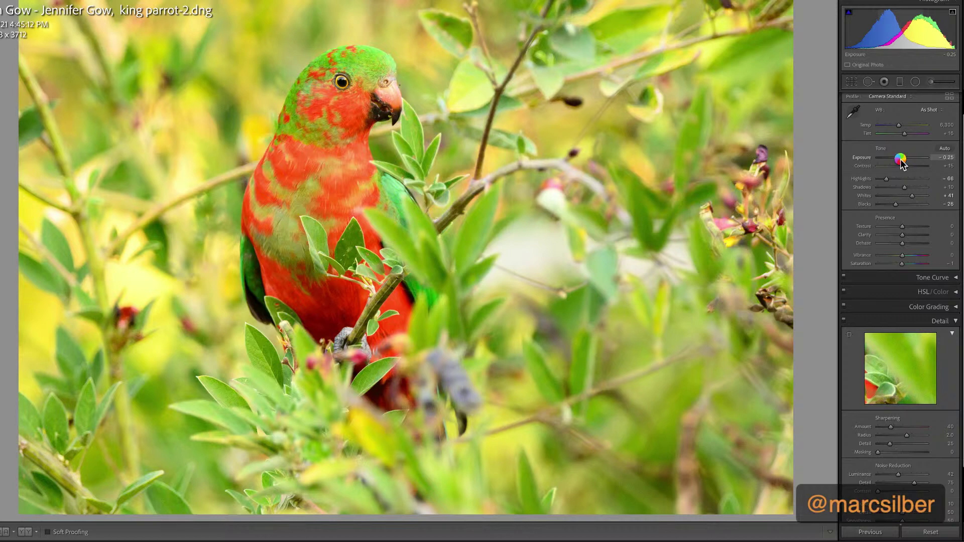
Step: Compare the parrot photo before and after the edits and review the Basic tone settings
key("backslash")
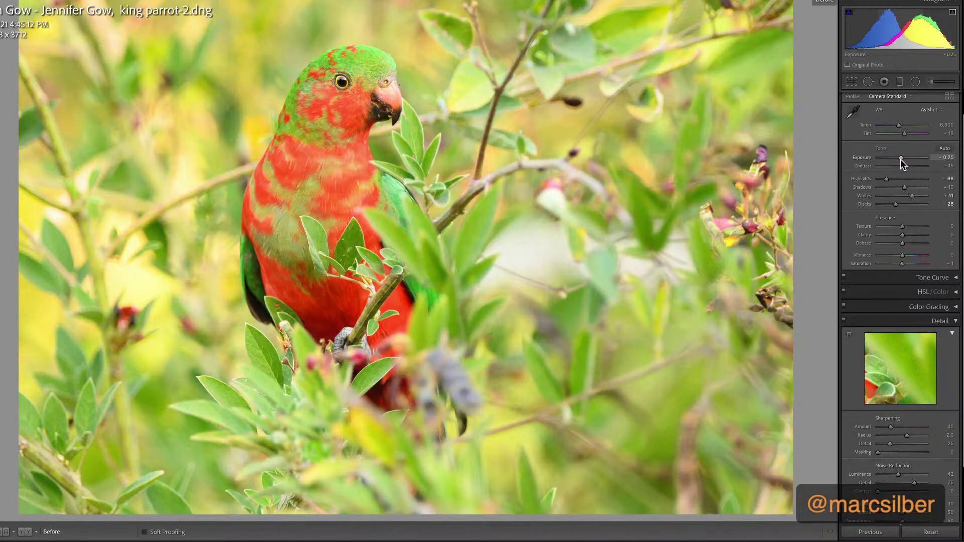
key("backslash")
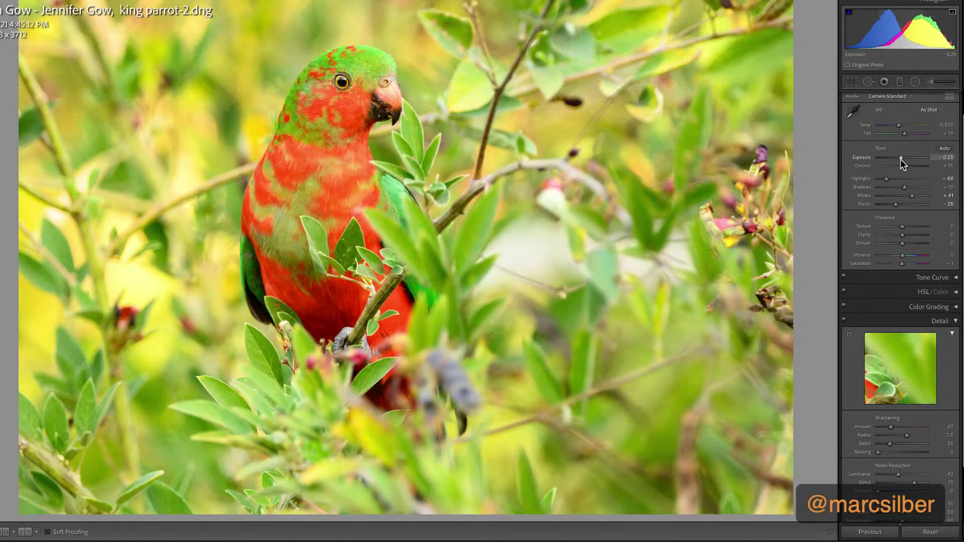
scroll(945, 170, "up", 1)
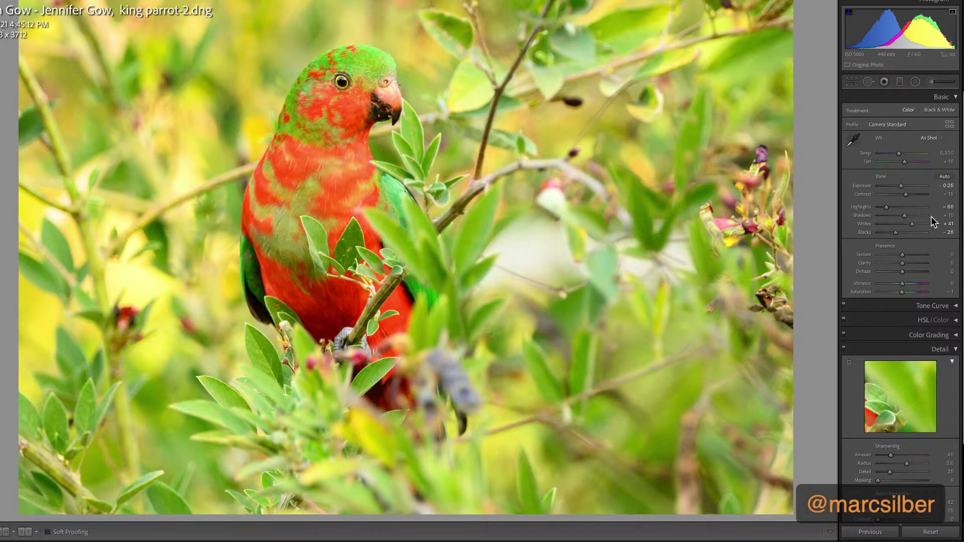
Step: Try the Black & White treatment on the parrot photo, then restore the Color treatment
left_click(938, 110)
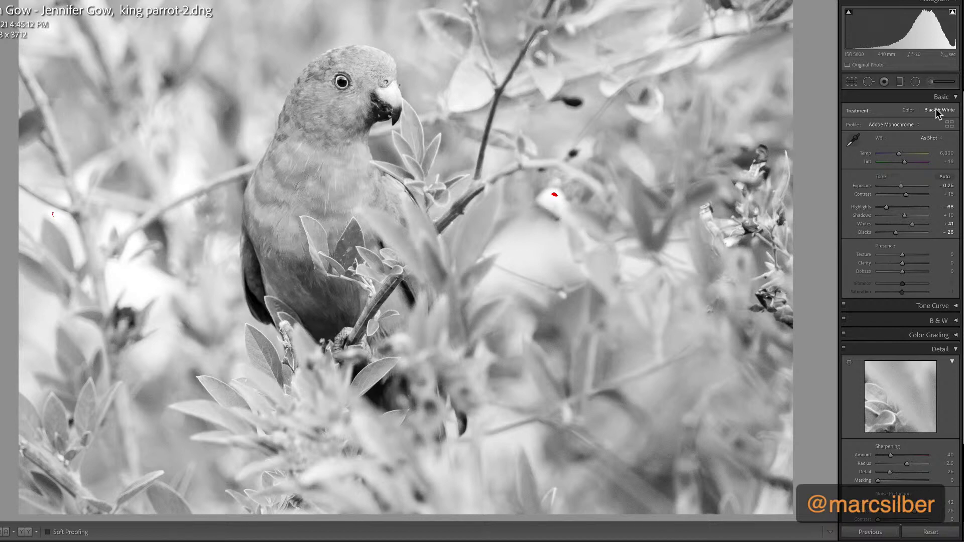
left_click(908, 110)
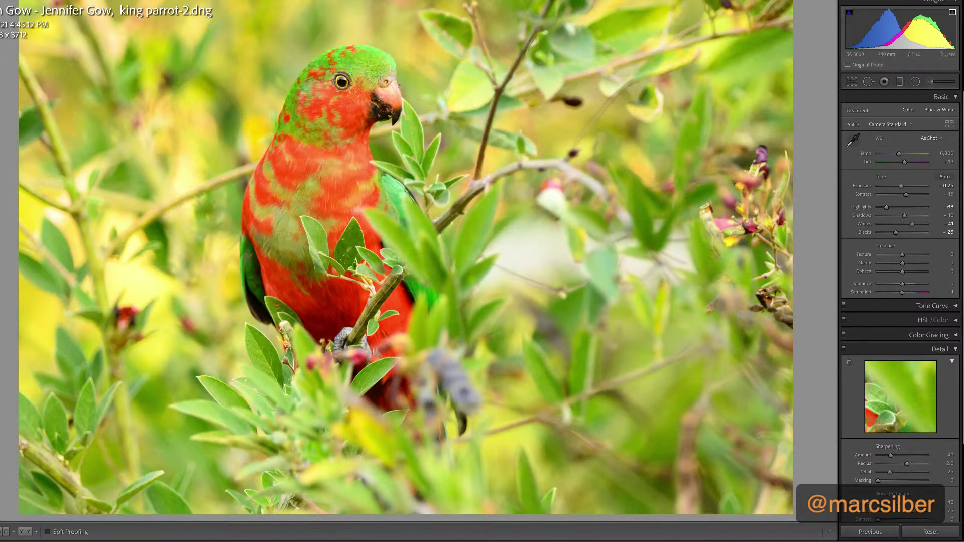
Step: Inspect the parrot's head up close, set Sharpening Amount to 90, and return to the full-image view
key("z")
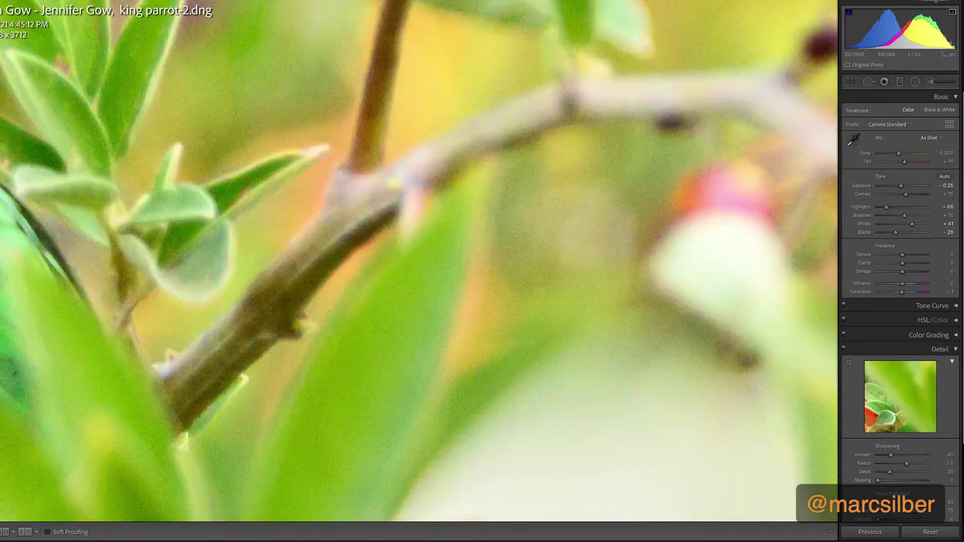
left_click_drag(5, 261, 323, 117)
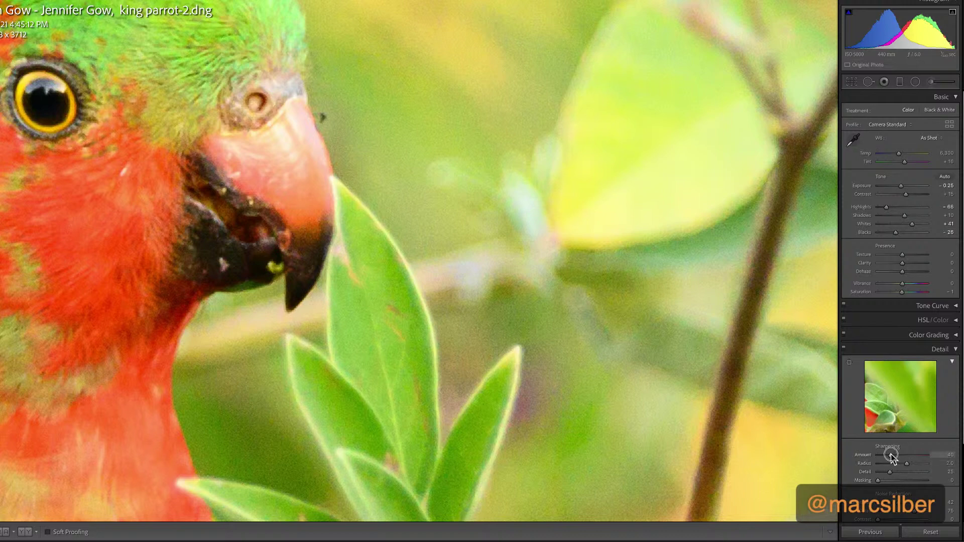
left_click_drag(892, 456, 909, 457)
left_click(322, 117)
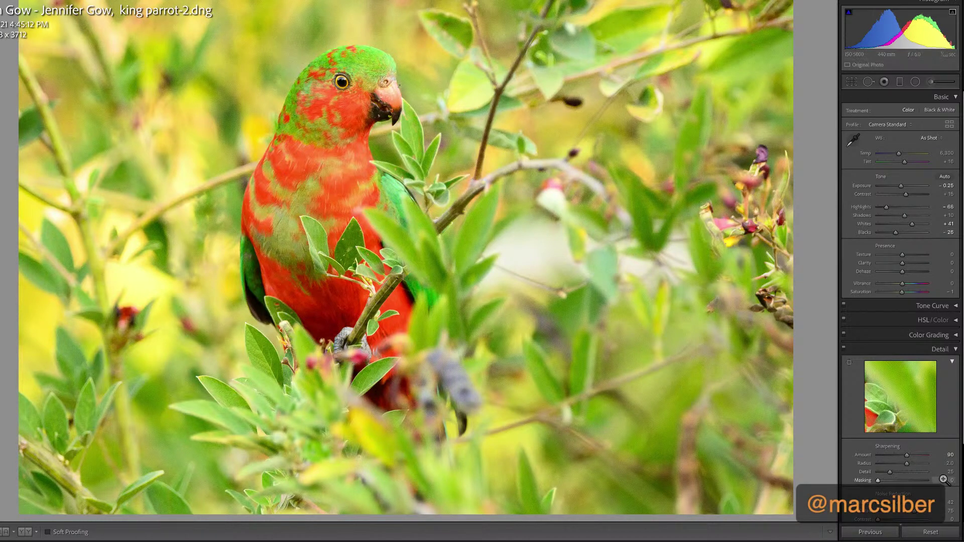
Step: Enable lens profile corrections for the parrot photo and set the profile's Vignetting amount to 30
scroll(944, 480, "down", 3)
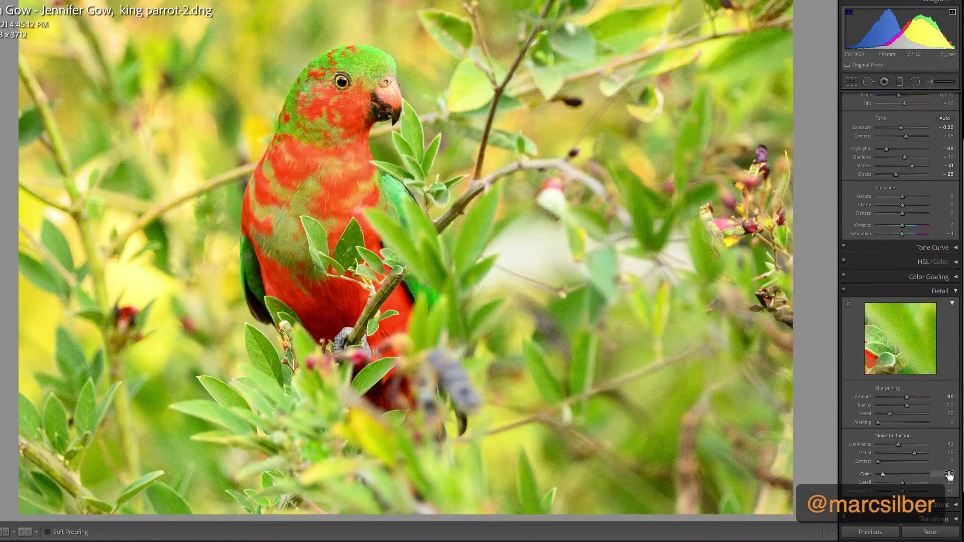
scroll(949, 476, "down", 2)
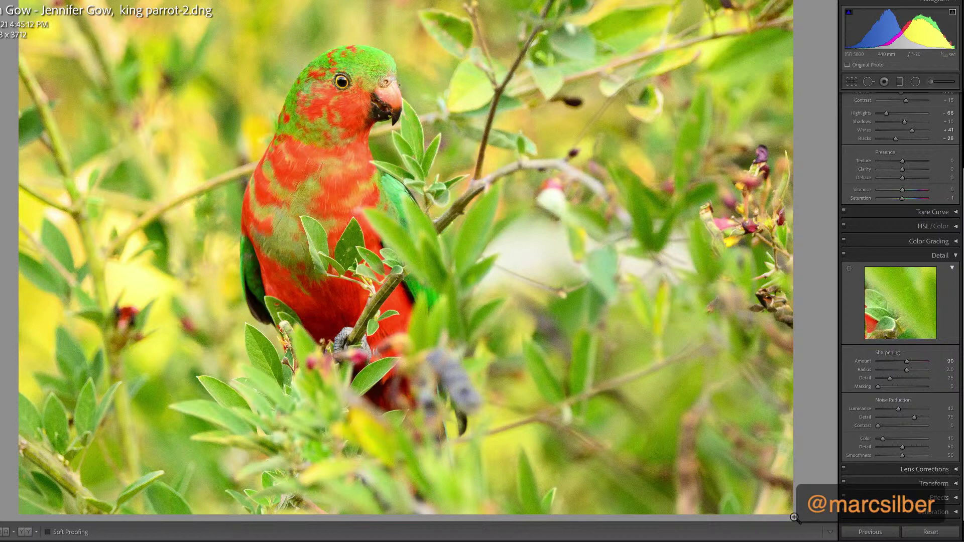
left_click(954, 472)
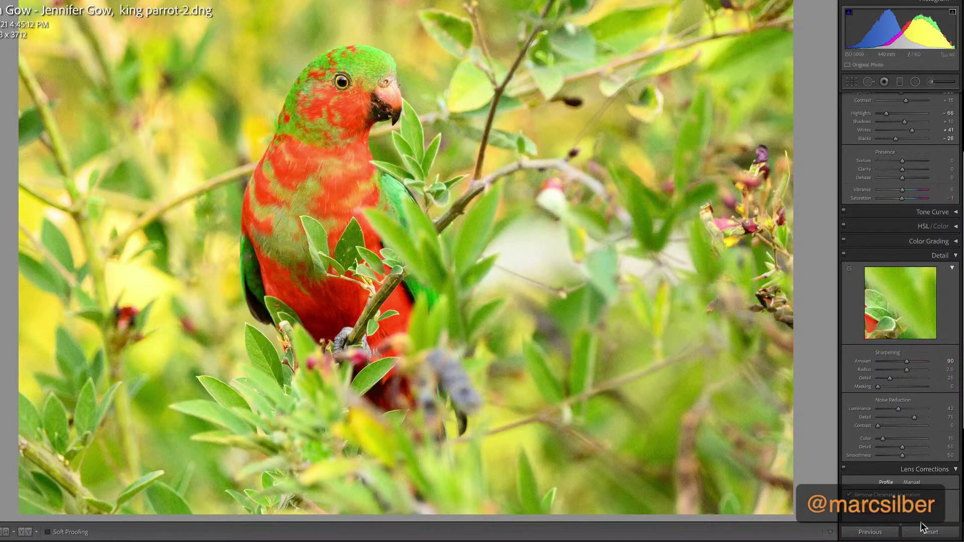
scroll(911, 513, "down", 3)
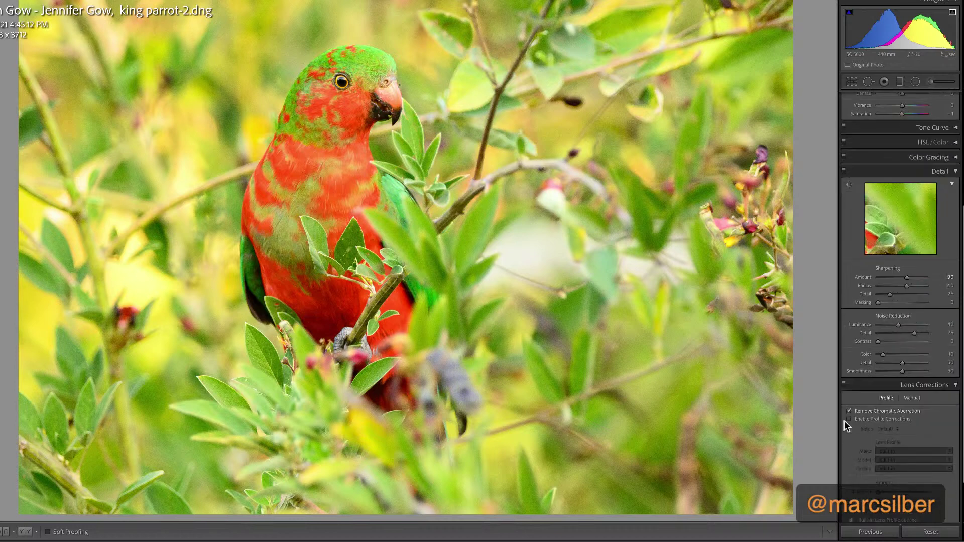
left_click(848, 419)
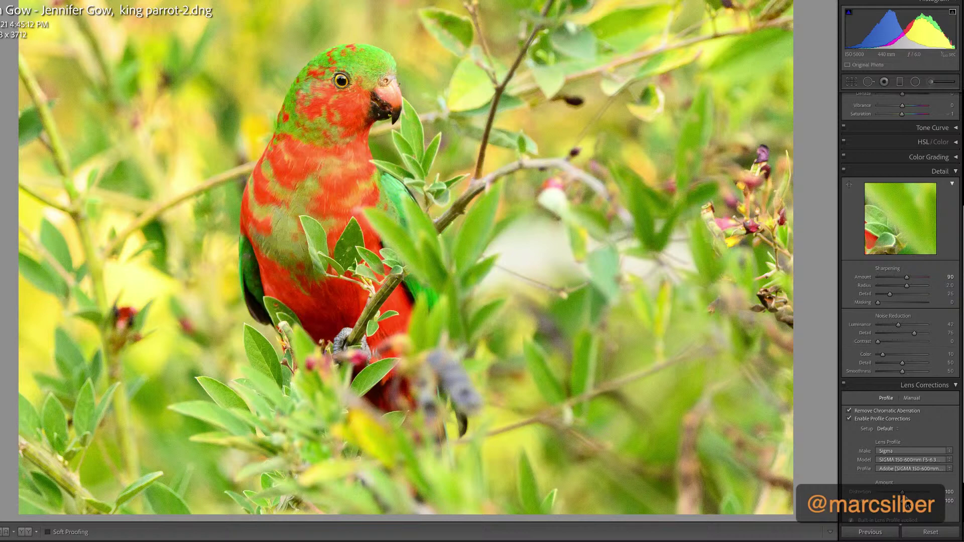
scroll(935, 480, "down", 1)
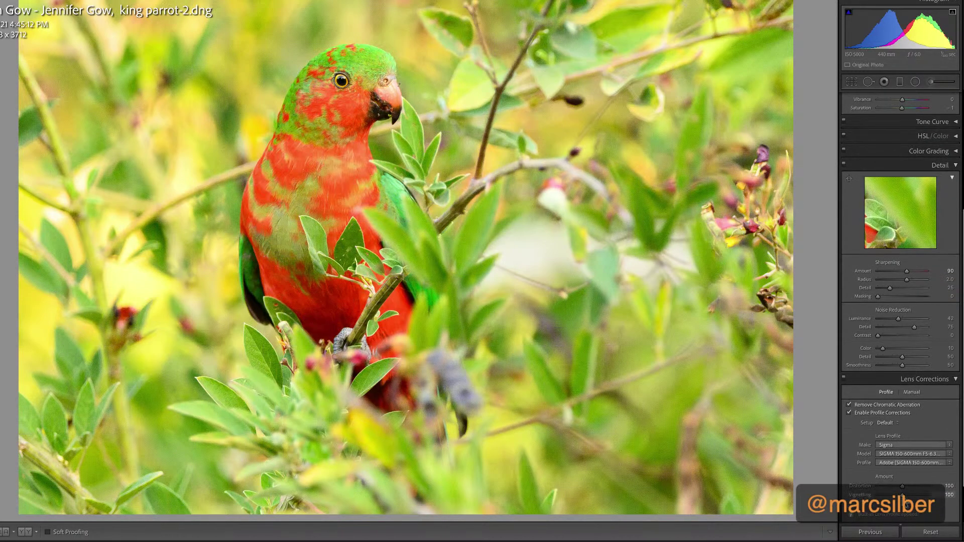
mouse_move(902, 495)
left_mouse_down()
mouse_move(930, 499)
mouse_move(878, 505)
mouse_move(883, 497)
left_mouse_up()
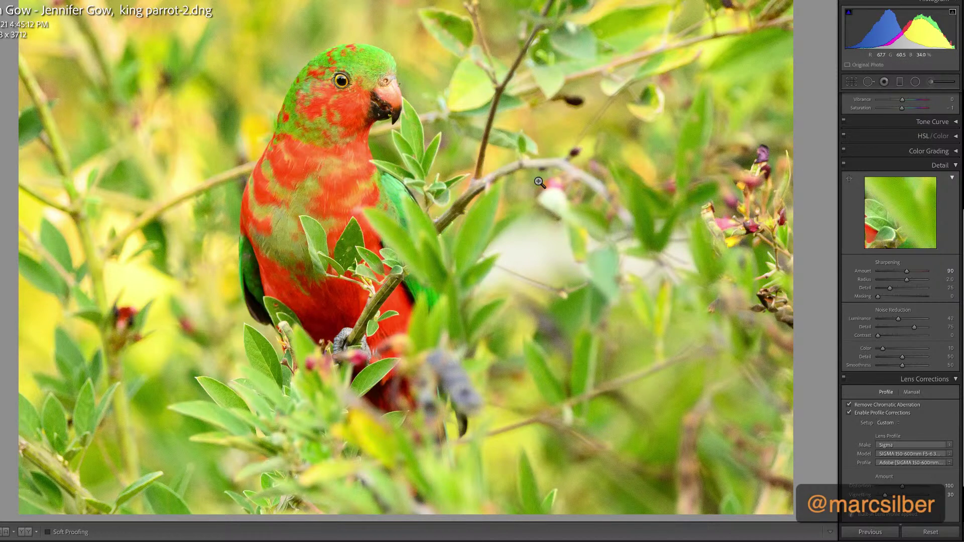
Step: Examine the blurred background of the parrot photo up close and return to the full-image view
left_click(110, 58)
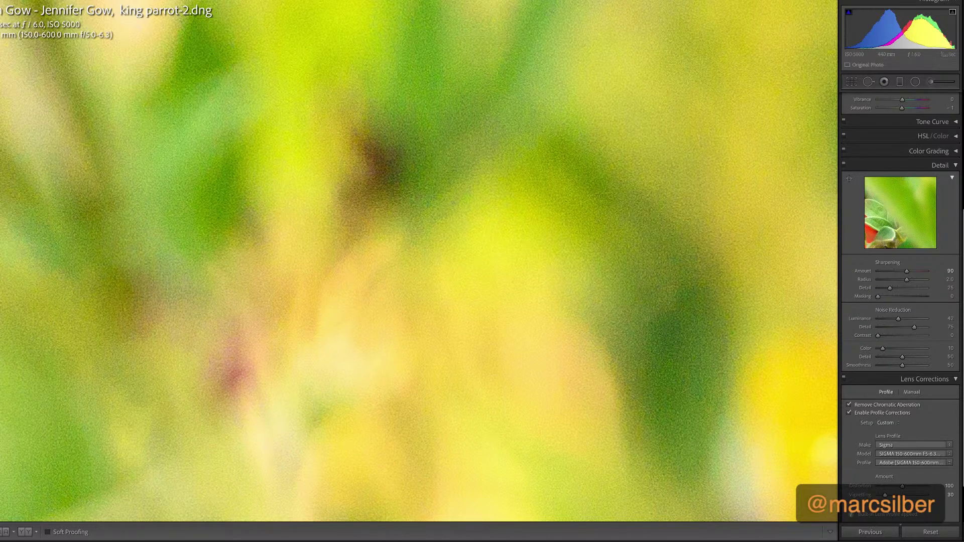
key("super+minus")
key("super+minus")
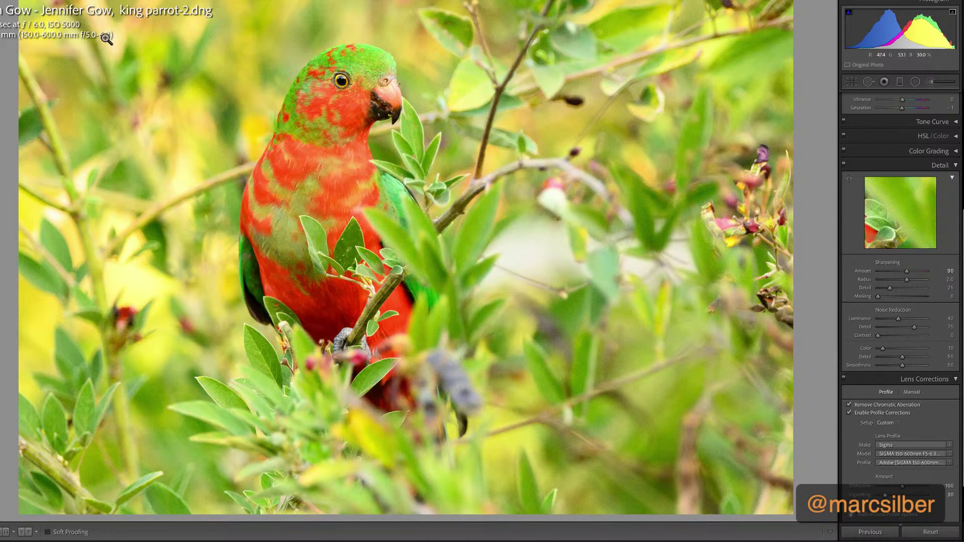
Step: Return to the Library grid and open the purple clarinet double-exposure photo in the Develop module
mouse_move(294, 1)
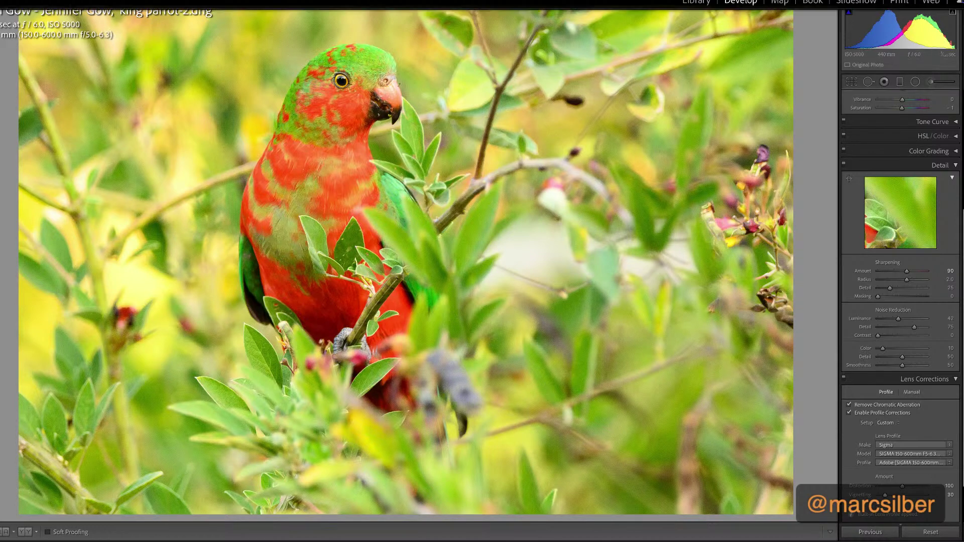
left_click(697, 3)
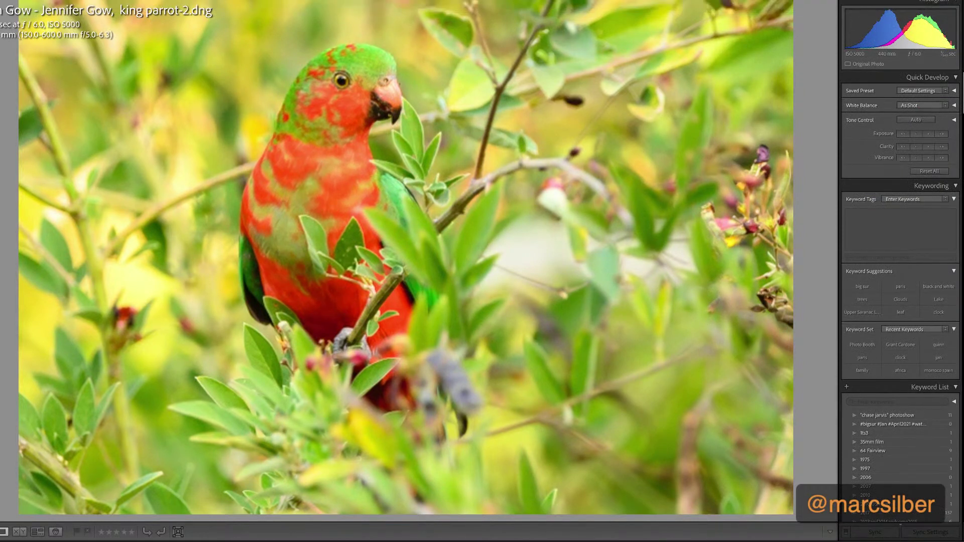
key("g")
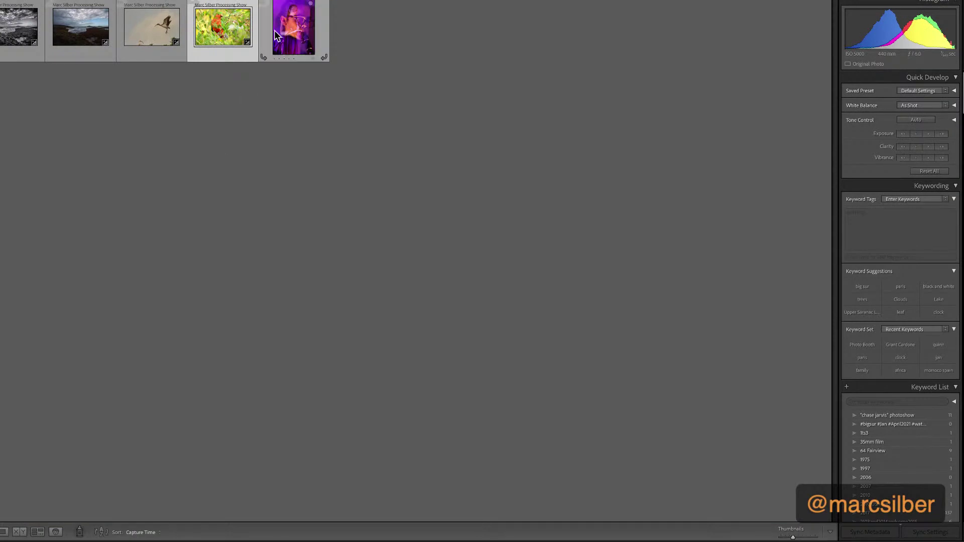
double_click(297, 26)
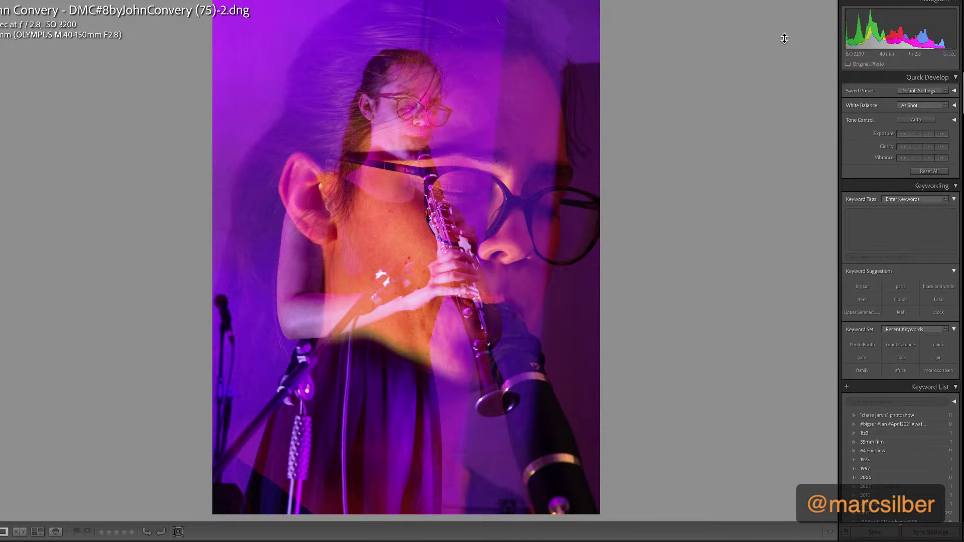
mouse_move(784, 1)
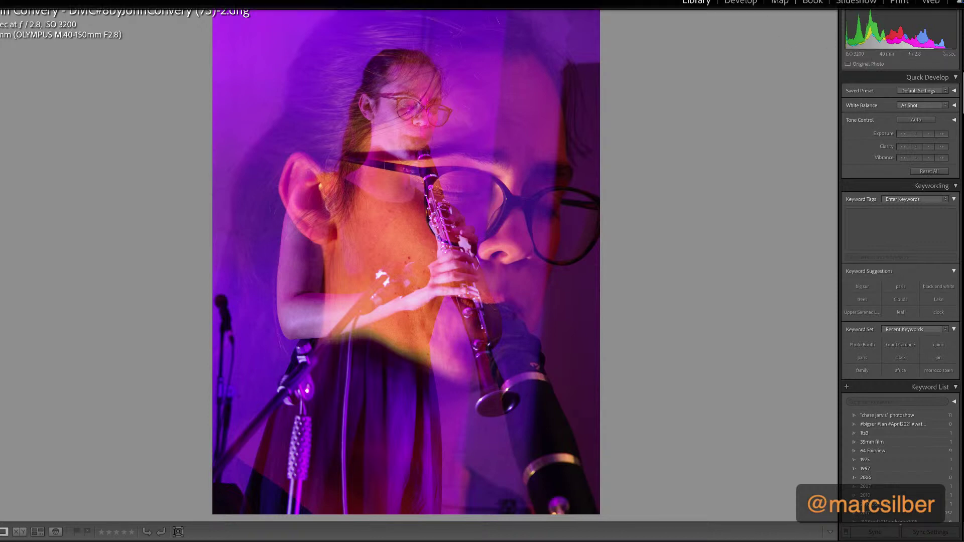
left_click(739, 2)
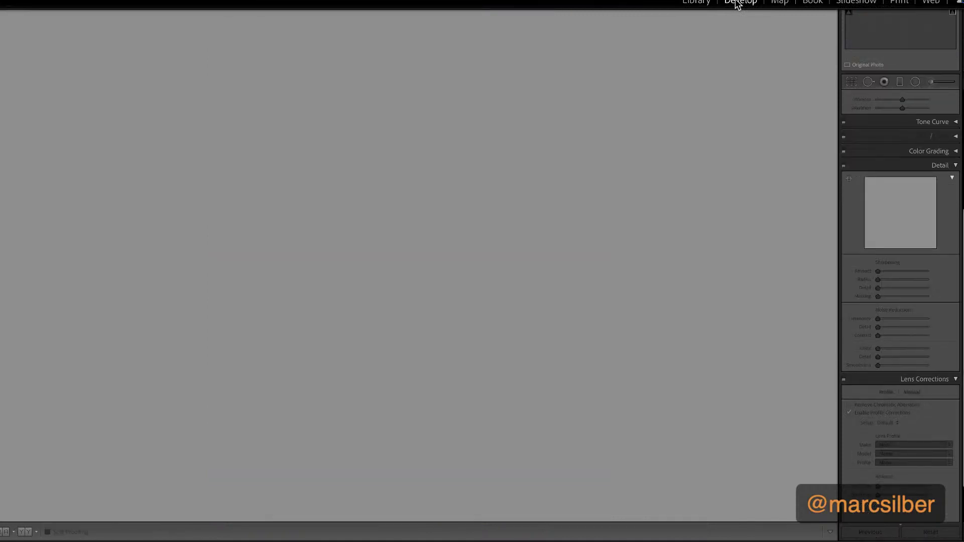
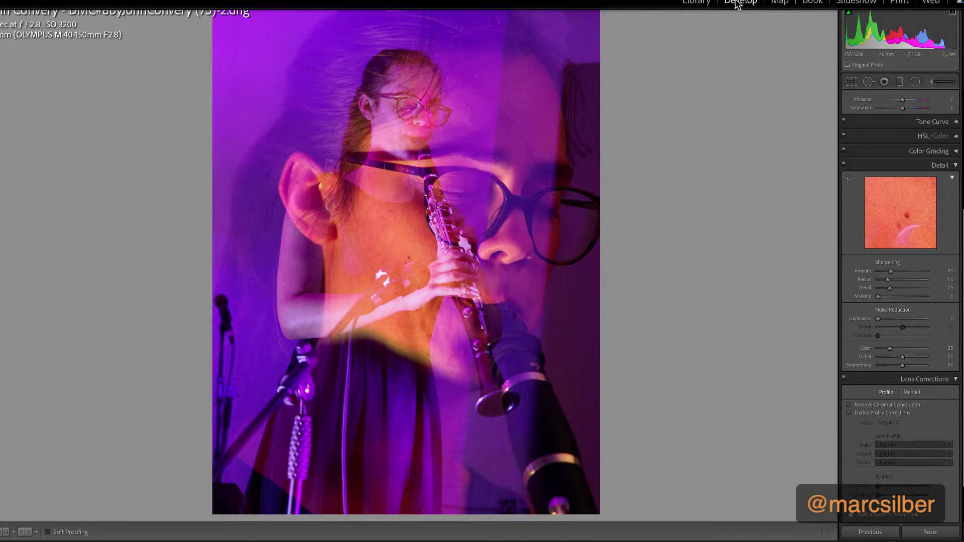
Step: Set the clarinet photo's Blacks to -16 and Whites to -8 using the clipping preview
scroll(953, 199, "up", 6)
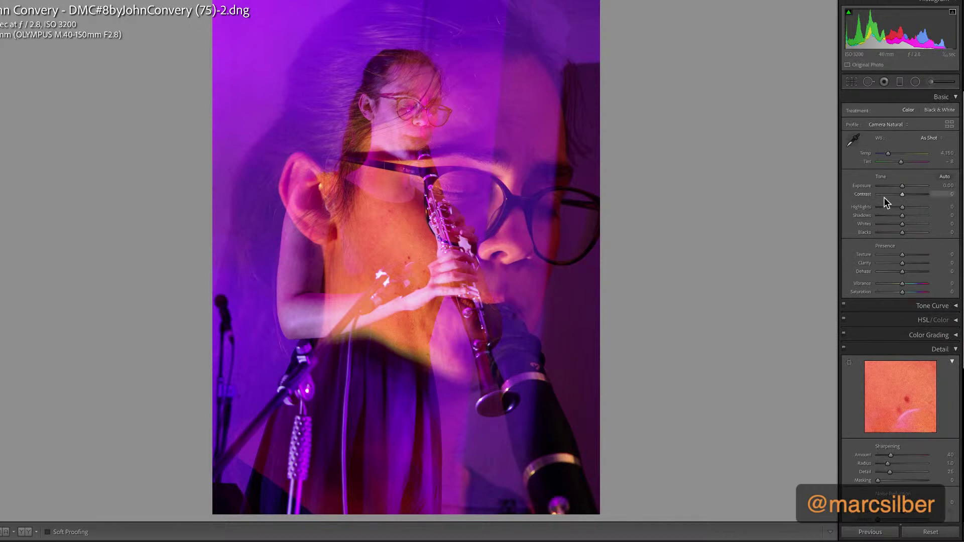
left_click(901, 233, "alt")
left_click_drag(901, 233, 899, 233)
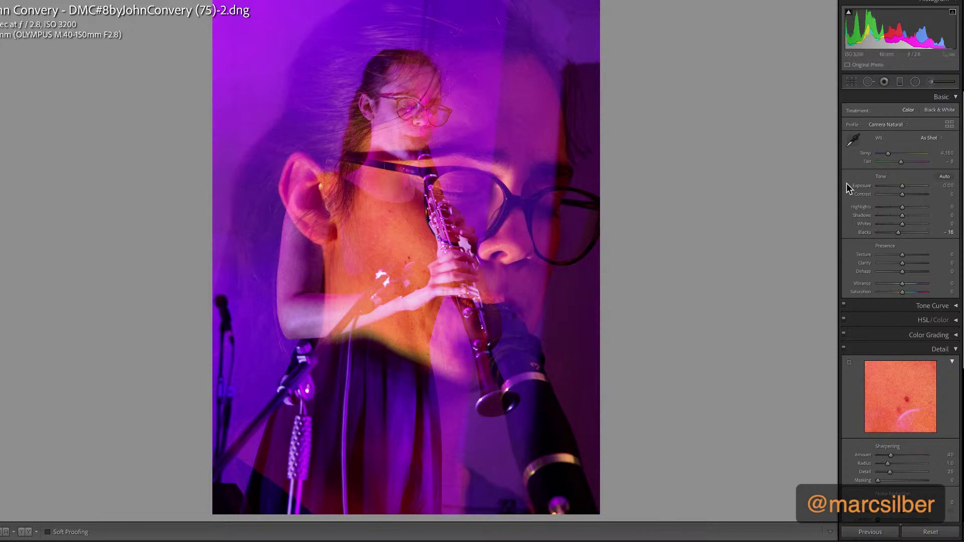
left_click(902, 225, "alt")
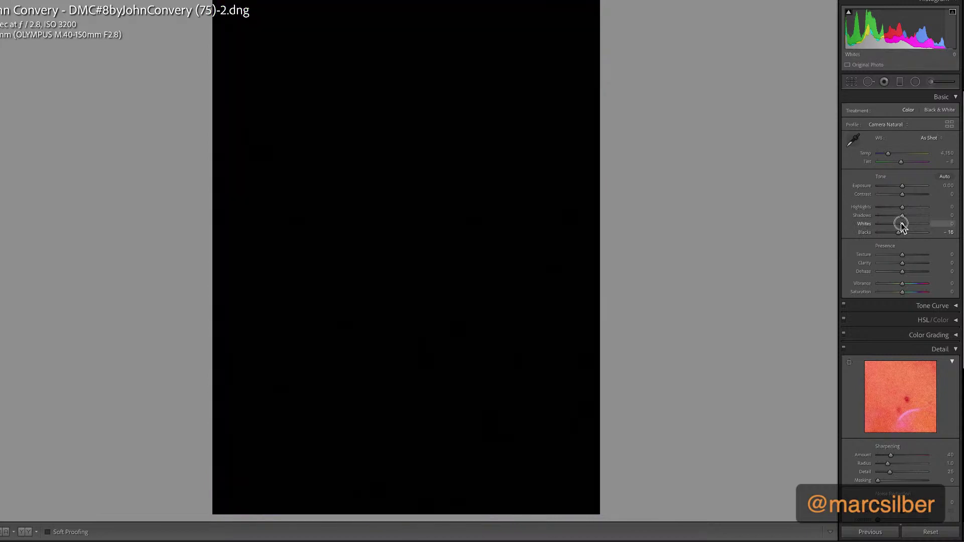
left_click_drag(902, 225, 899, 228)
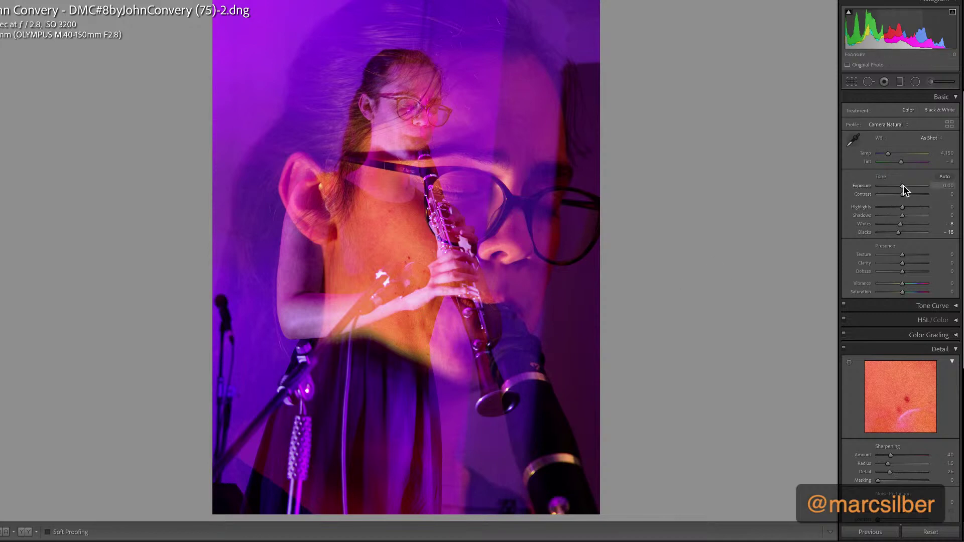
Step: Try Exposure at -0.05 and +0.60 on the clarinet photo, then reset Exposure to 0.00
left_click_drag(903, 188, 903, 191)
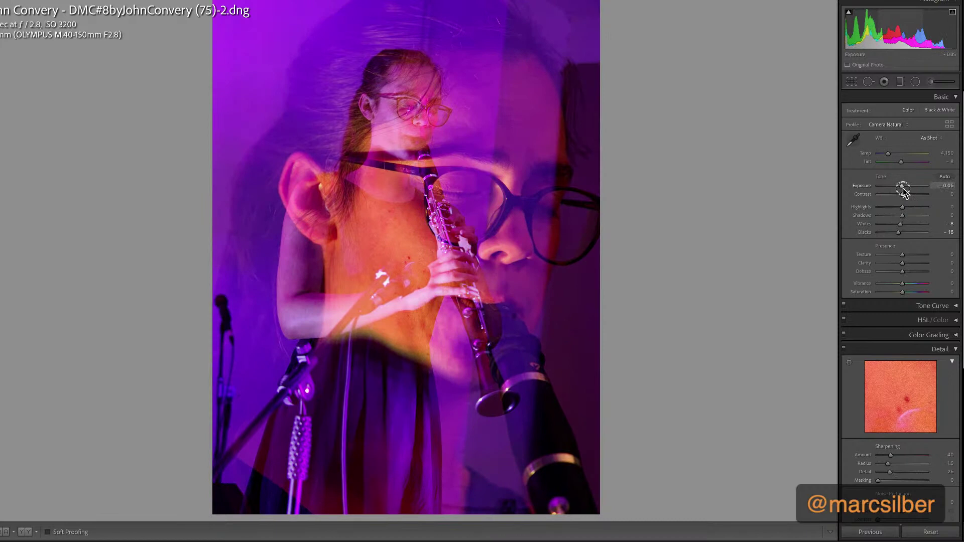
double_click(903, 189)
mouse_move(903, 186)
left_mouse_down()
mouse_move(916, 190)
mouse_move(906, 189)
left_mouse_up()
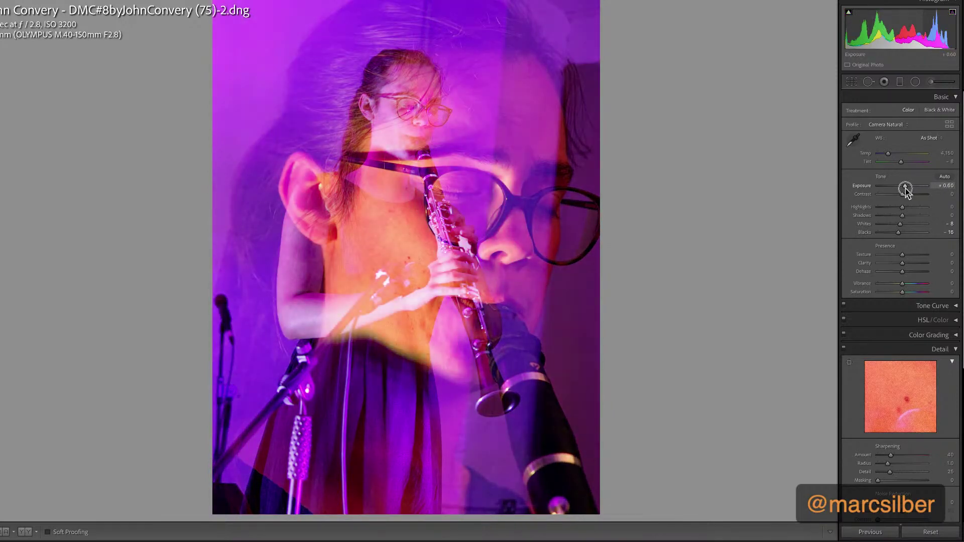
double_click(905, 189)
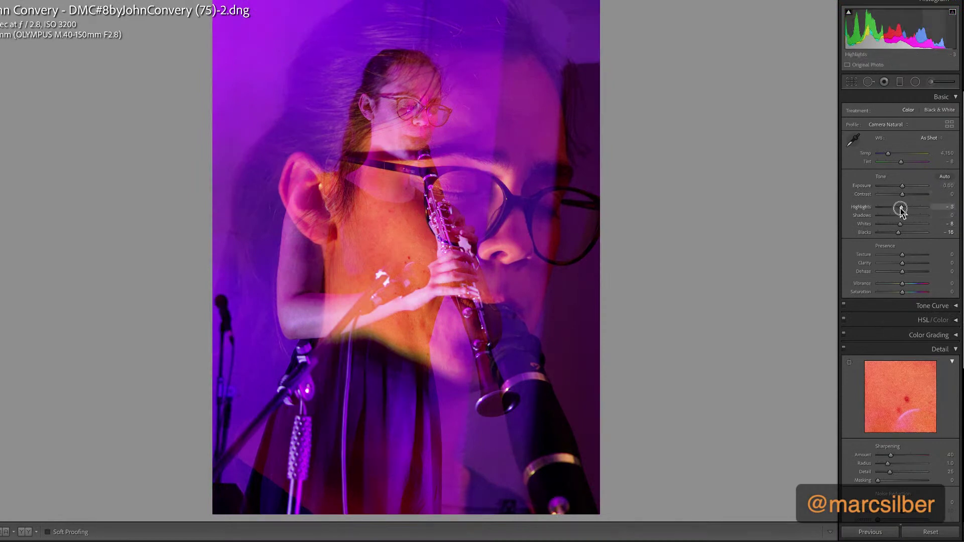
Step: Set the clarinet photo's Highlights to +14 and Shadows to +92
mouse_move(903, 208)
left_mouse_down()
mouse_move(879, 211)
mouse_move(895, 219)
mouse_move(925, 211)
mouse_move(907, 213)
left_mouse_up()
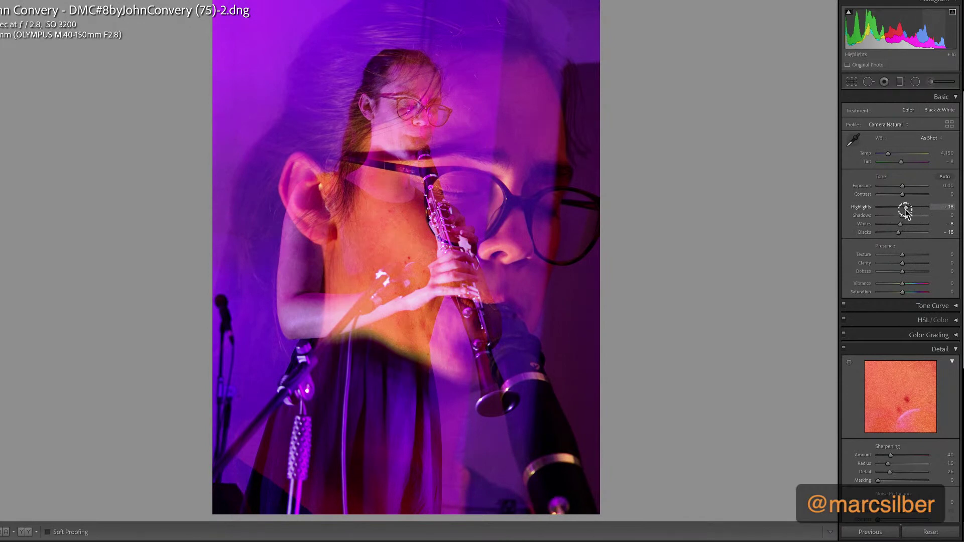
left_click_drag(907, 213, 906, 212)
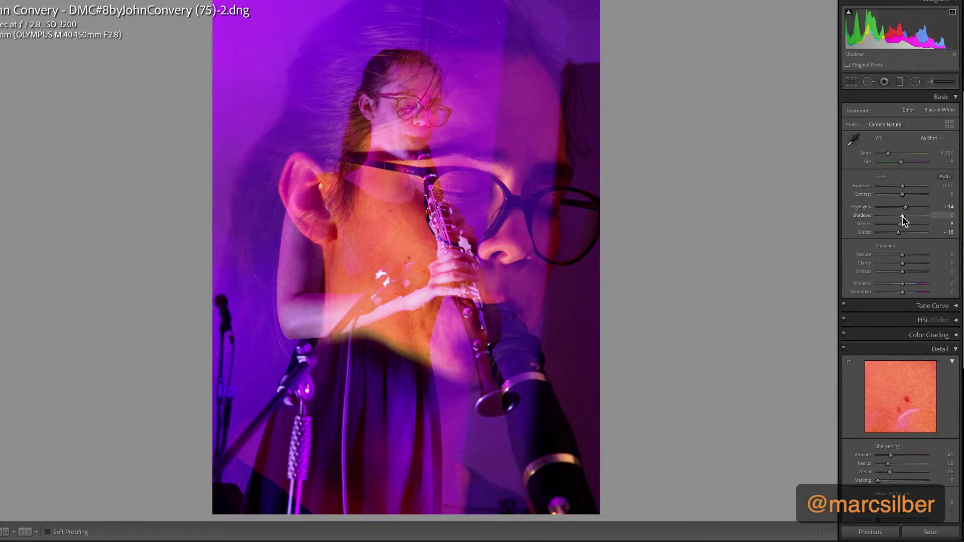
left_click_drag(902, 217, 927, 222)
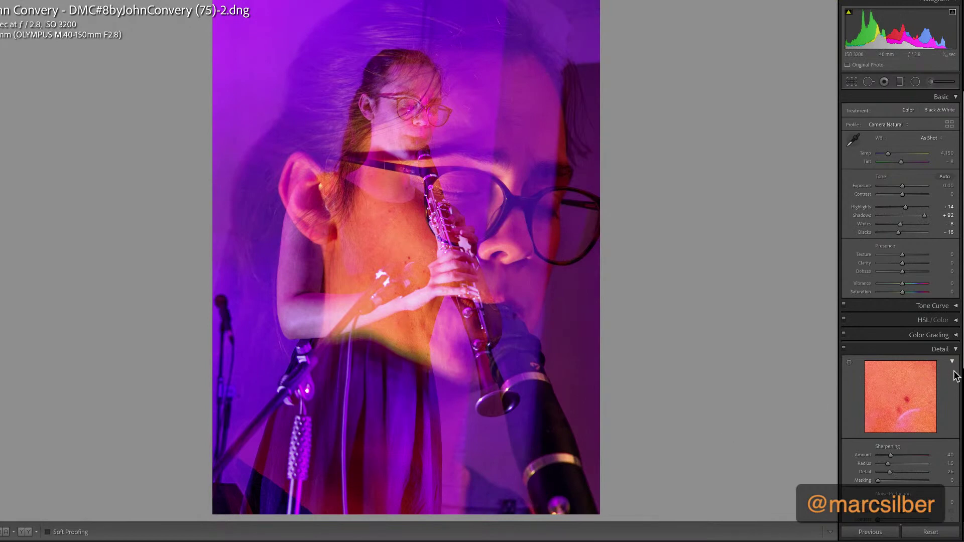
Step: Enable Remove Chromatic Aberration and Profile Corrections for the clarinet photo
scroll(901, 306, "down", 8)
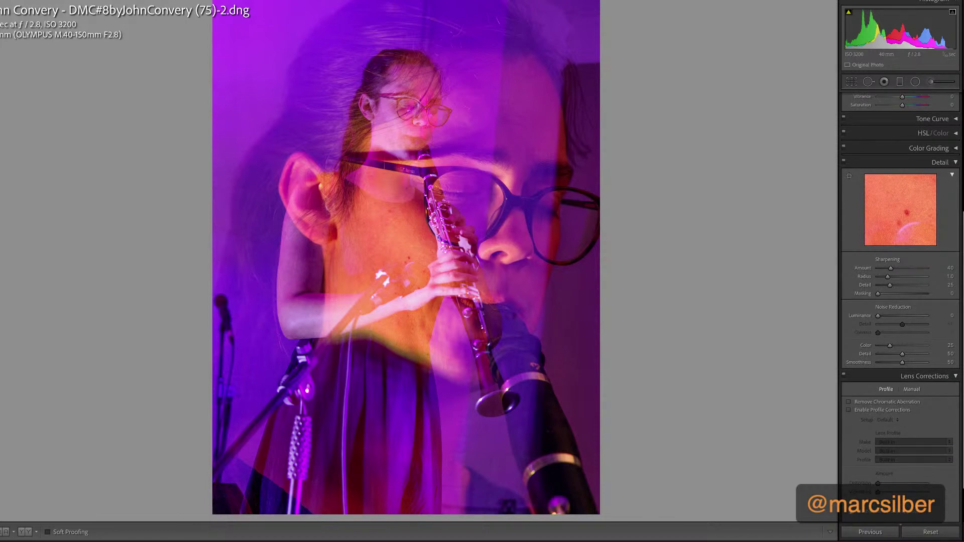
scroll(901, 301, "down", 1)
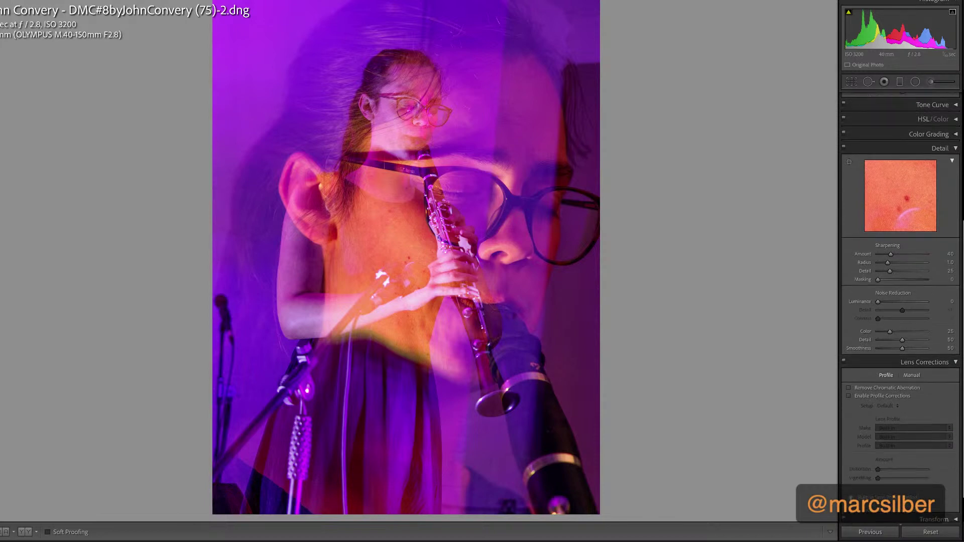
left_click(849, 388)
left_click(849, 396)
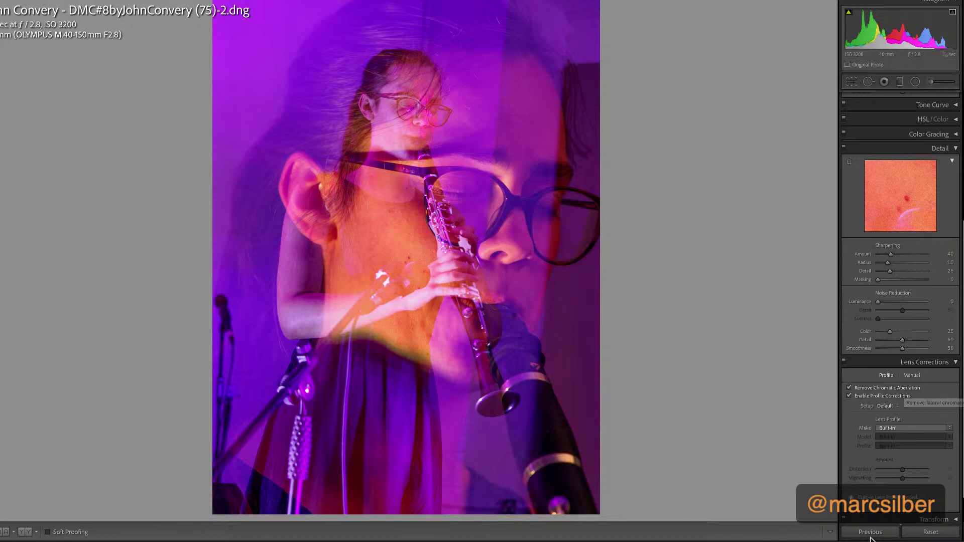
Step: Look through the available lens profile makes and keep Built-in
left_click(888, 430)
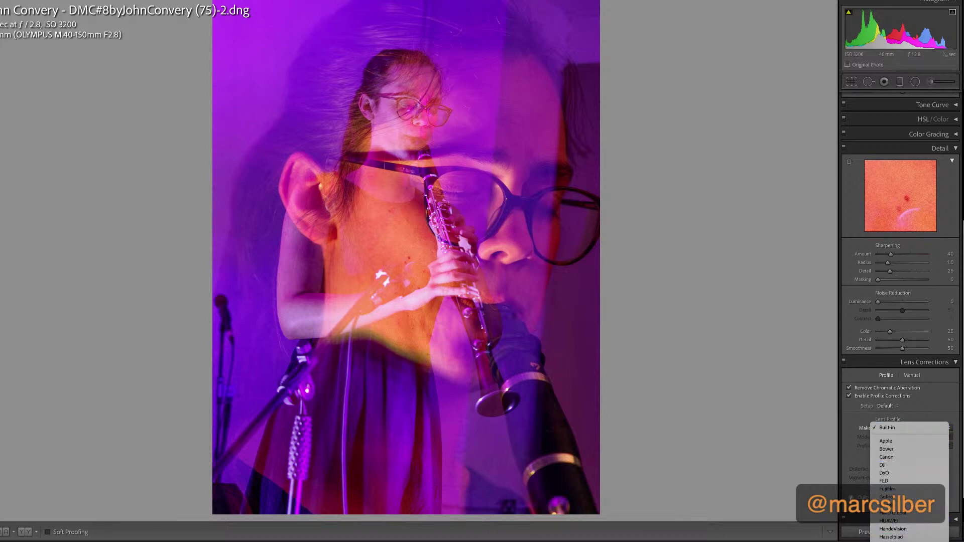
scroll(911, 479, "down", 2)
scroll(908, 502, "down", 5)
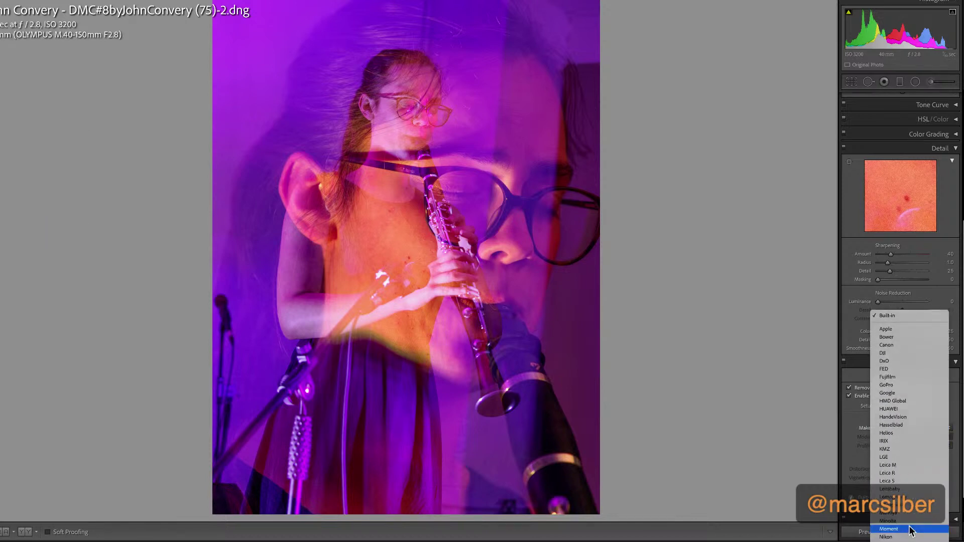
scroll(895, 511, "down", 8)
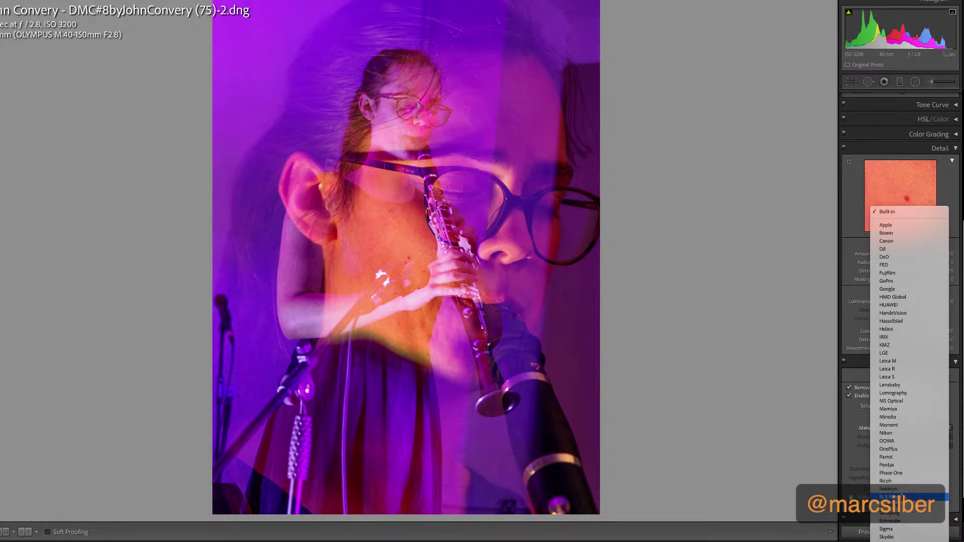
left_click(816, 314)
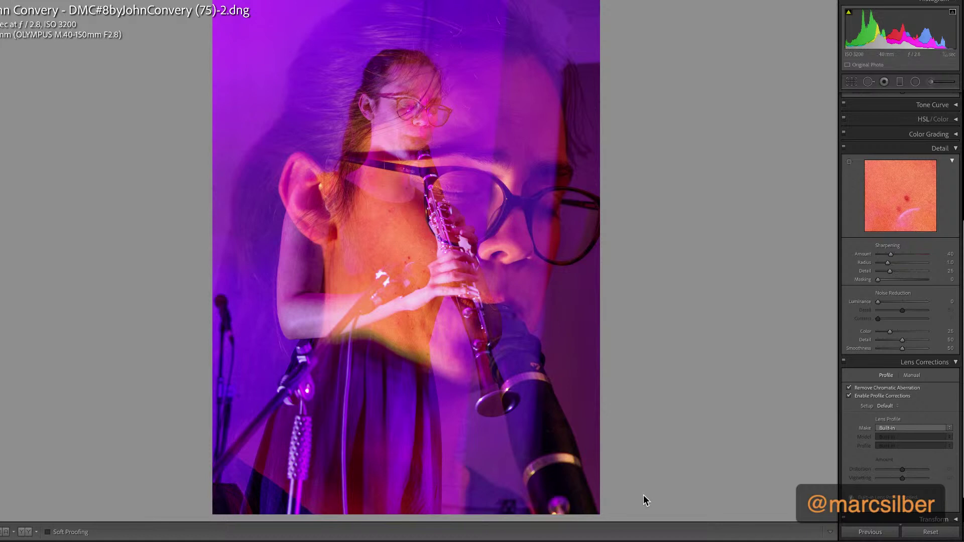
Step: Set the clarinet photo's Shadows to +26, then try a lower Contrast and reset it to 0
scroll(960, 360, "up", 1)
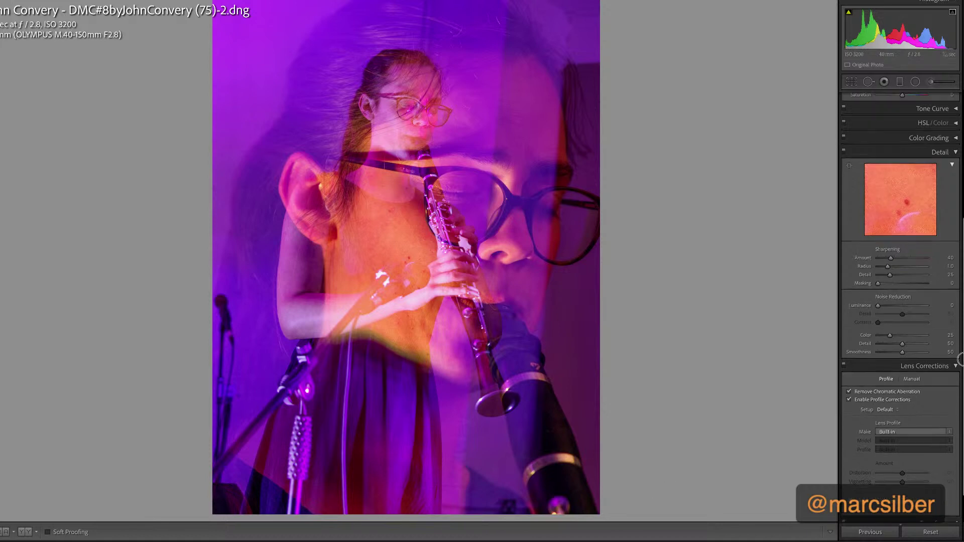
scroll(957, 302, "up", 5)
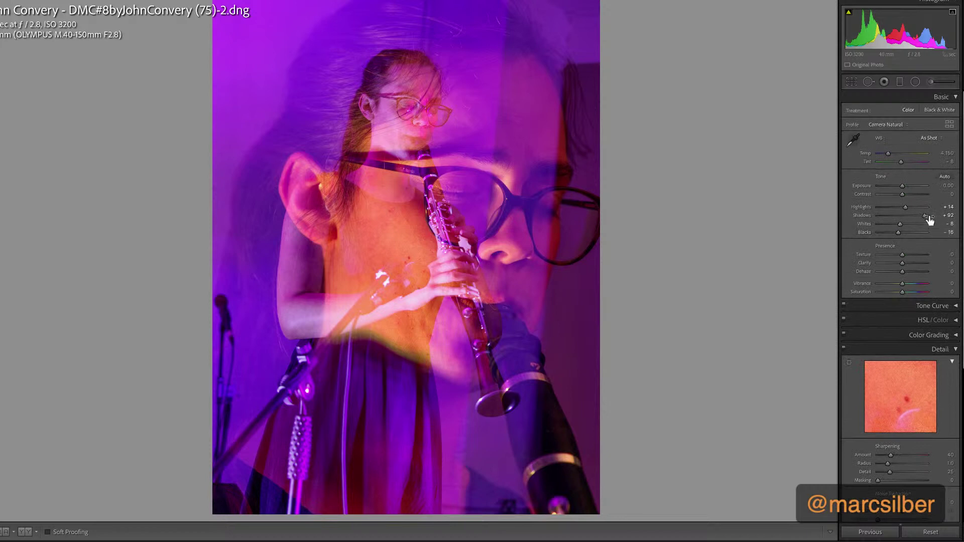
left_click(926, 217)
double_click(925, 216)
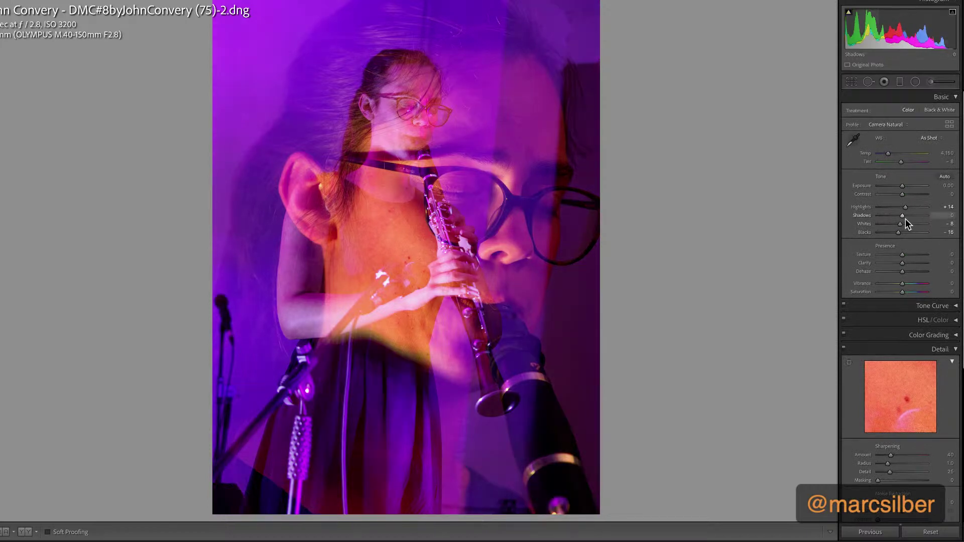
left_click_drag(902, 217, 909, 217)
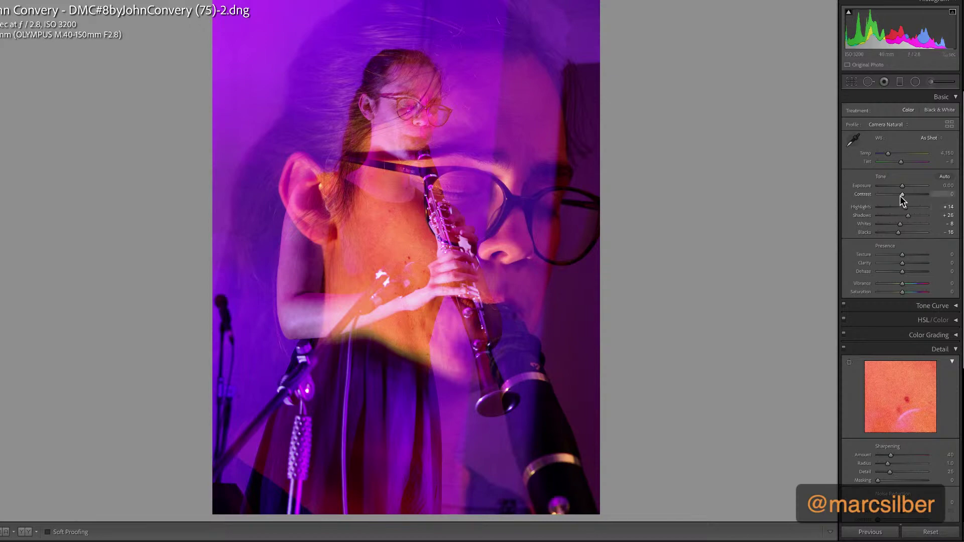
mouse_move(900, 195)
left_mouse_down()
mouse_move(922, 194)
mouse_move(870, 206)
mouse_move(927, 200)
mouse_move(882, 204)
mouse_move(894, 208)
left_mouse_up()
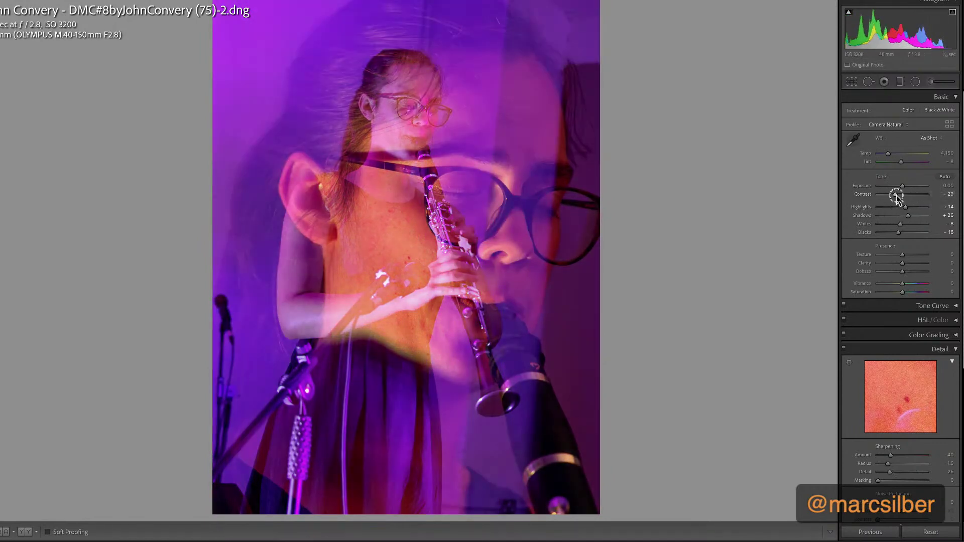
double_click(896, 195)
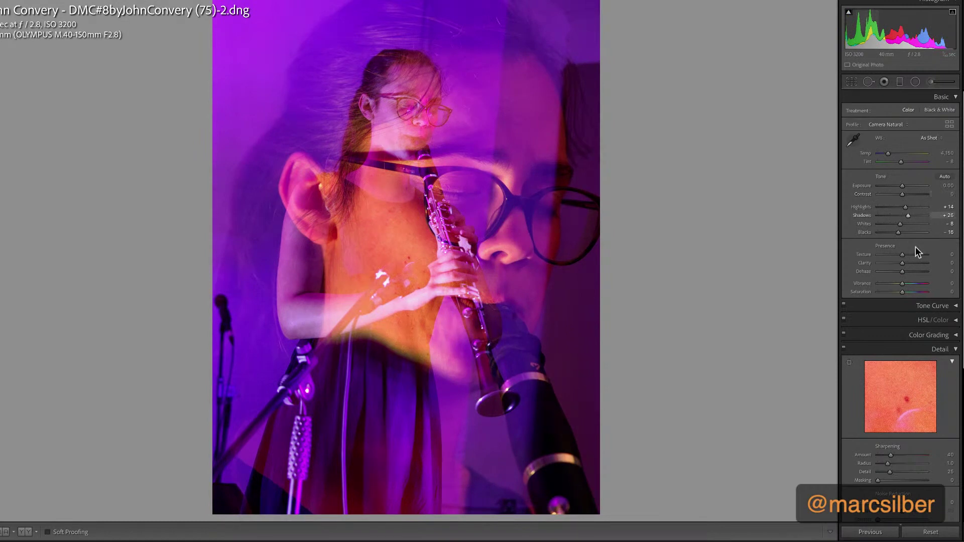
Step: Try Clarity at +100 and -100 on the clarinet photo, then return it to 0
scroll(914, 304, "down", 1)
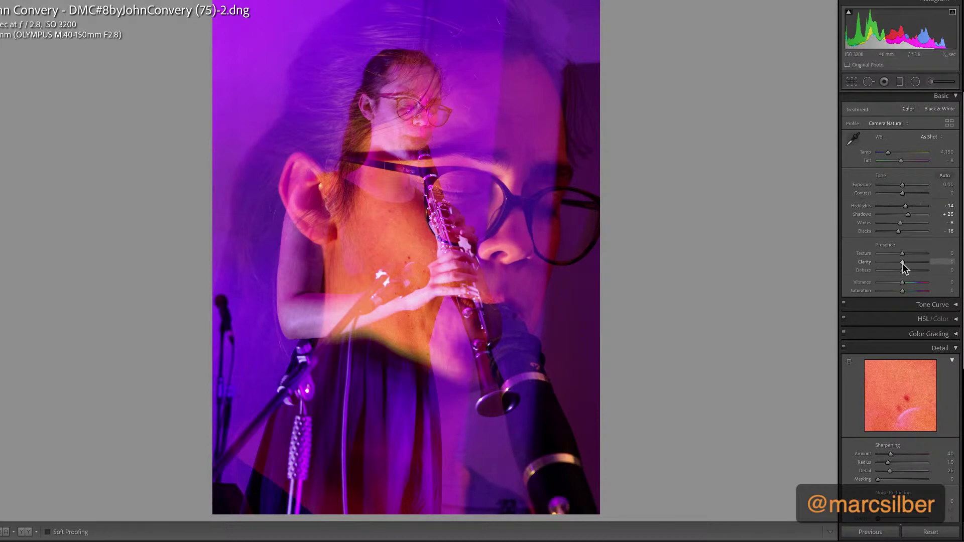
left_click_drag(903, 263, 948, 261)
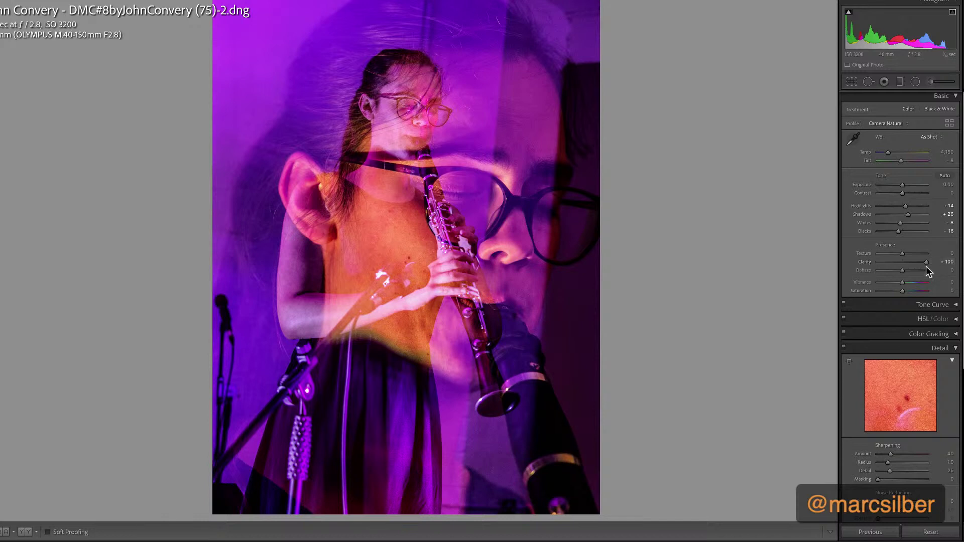
left_click_drag(927, 261, 867, 266)
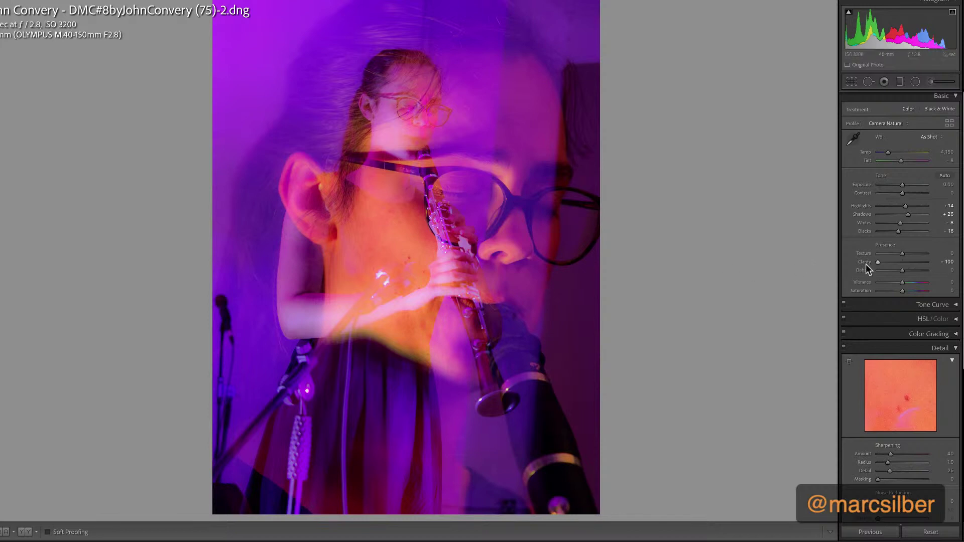
left_click_drag(878, 261, 902, 262)
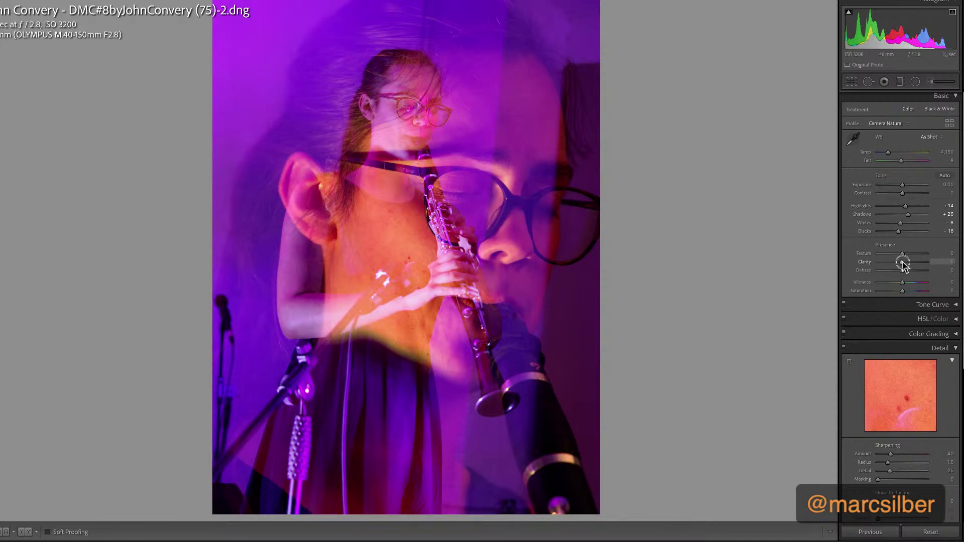
Step: Try small Texture and Dehaze changes, return both to 0, and set Clarity to +6
left_click_drag(903, 262, 905, 266)
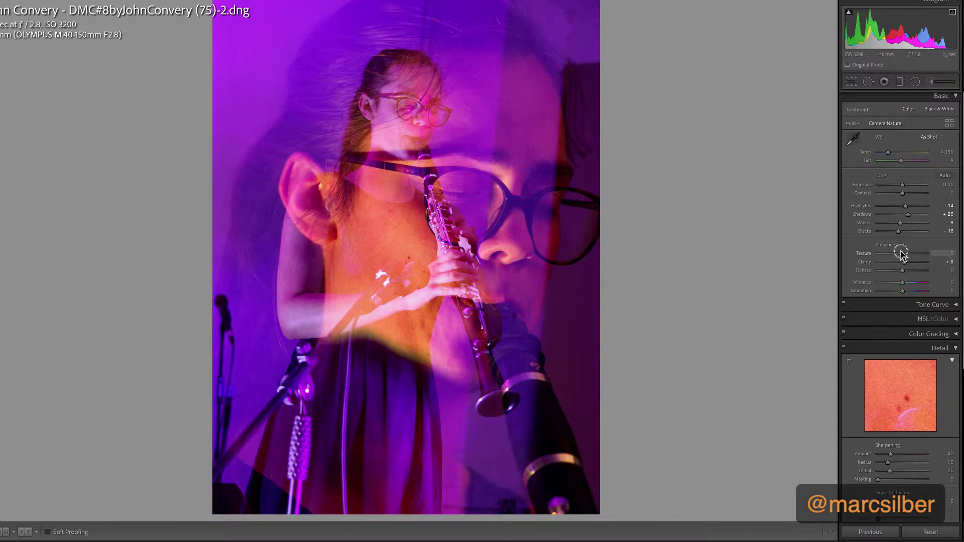
mouse_move(900, 255)
left_mouse_down()
mouse_move(944, 257)
mouse_move(779, 273)
mouse_move(905, 255)
left_mouse_up()
mouse_move(903, 270)
left_mouse_down()
mouse_move(930, 273)
mouse_move(899, 279)
left_mouse_up()
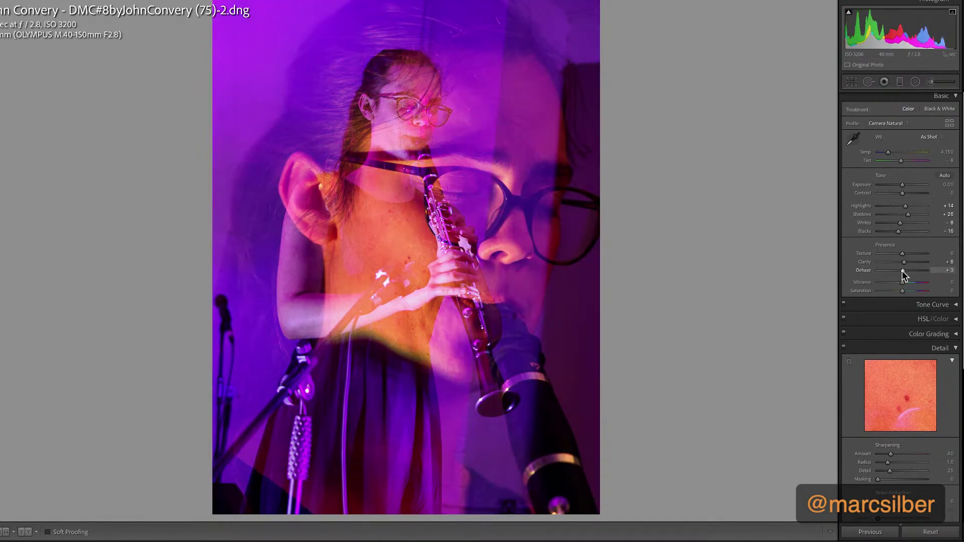
double_click(902, 270)
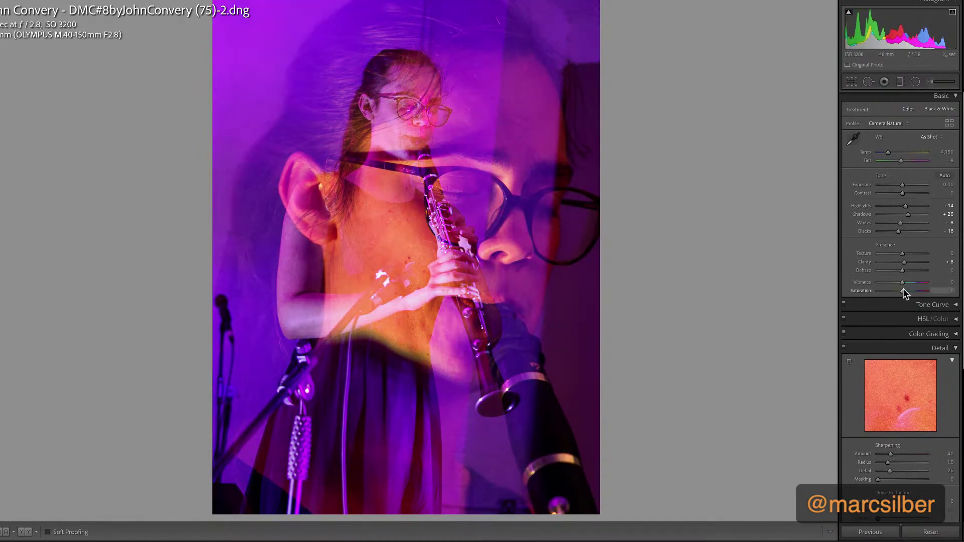
double_click(905, 262)
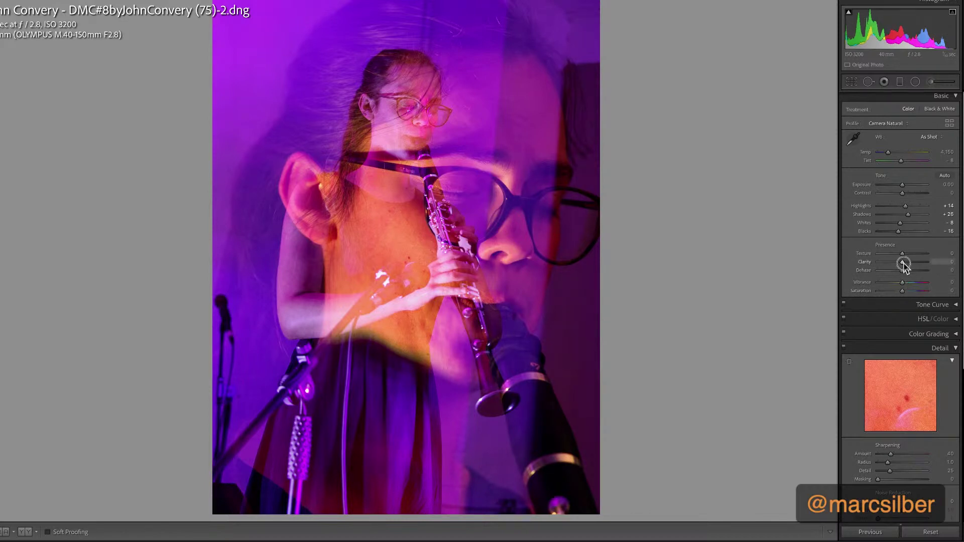
left_click_drag(903, 263, 905, 265)
Step: Paint an Adjustment Brush mask over the bright spot above the forearm, with Exposure -0.43 and Highlights about -45
left_click(931, 82)
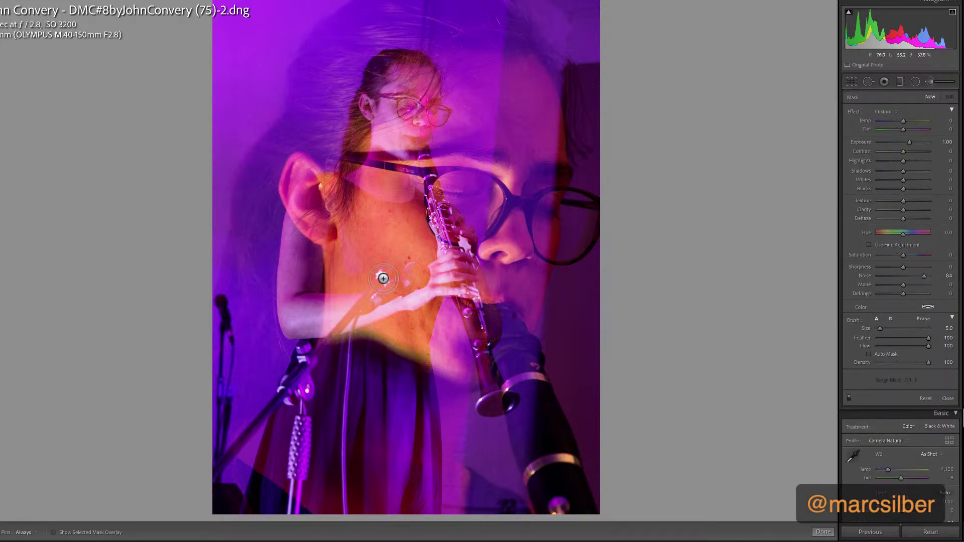
key("bracketleft")
left_click_drag(383, 277, 392, 282)
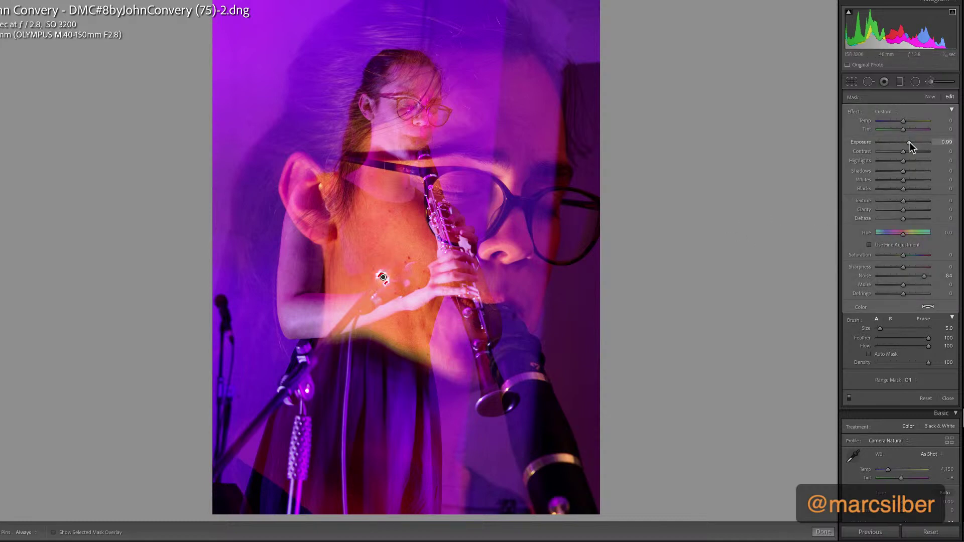
left_click_drag(909, 142, 892, 169)
left_click(930, 83)
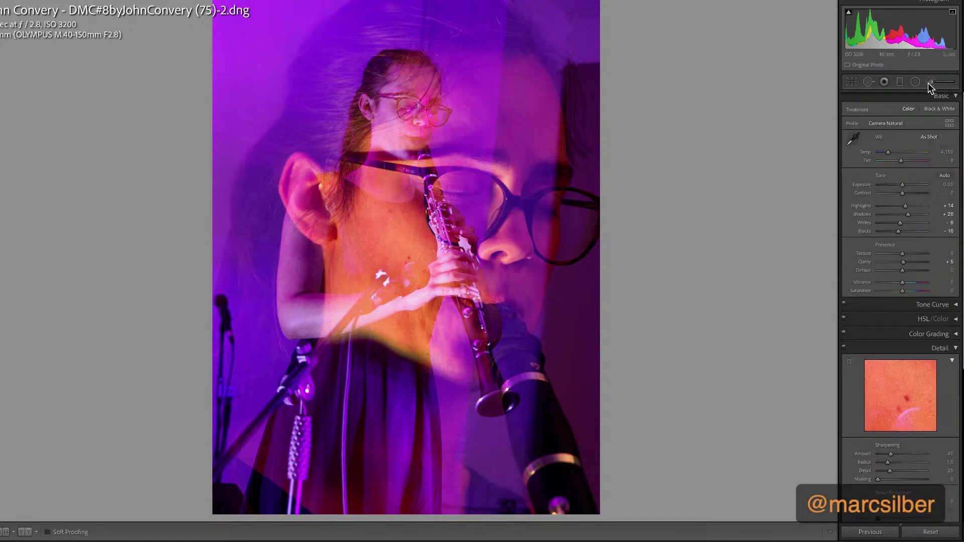
Step: Reselect the bright spot's brush mask, show the selected mask overlay, and set the mask's Exposure to -1.62
left_click(930, 82)
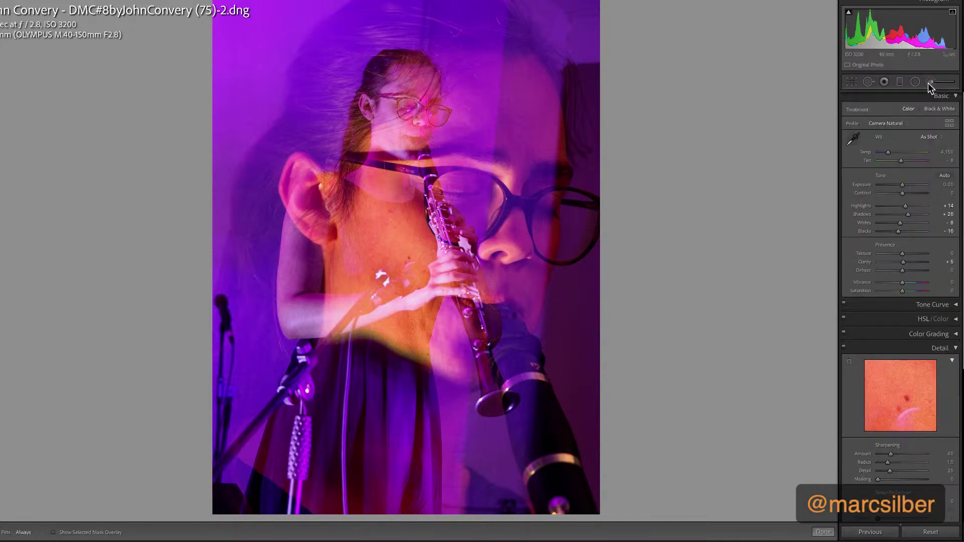
left_click(382, 278)
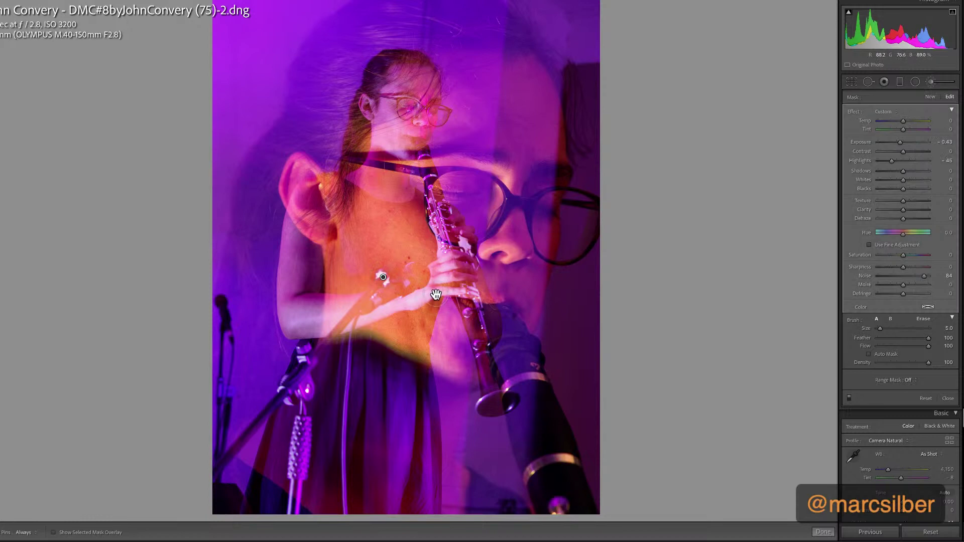
left_click(54, 533)
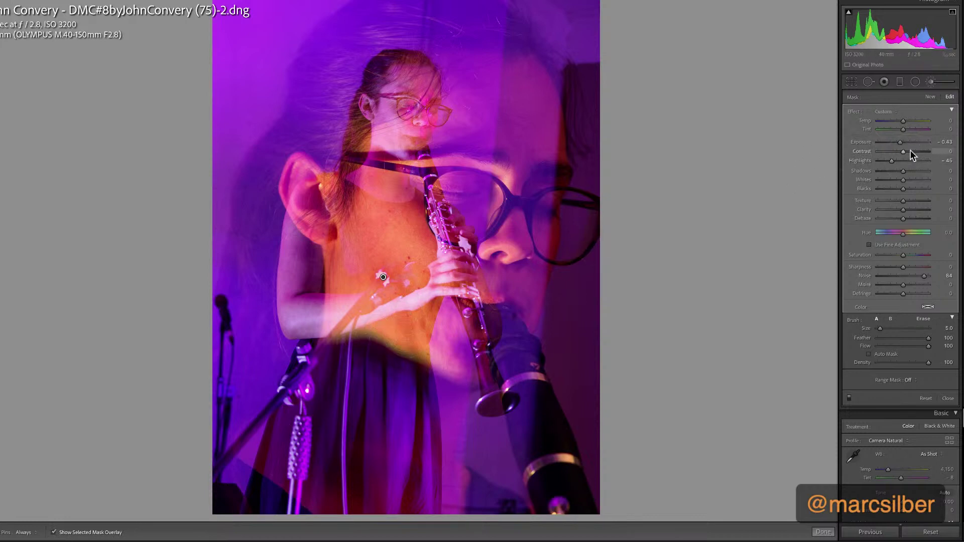
left_click_drag(900, 146, 879, 155)
left_click_drag(881, 144, 890, 148)
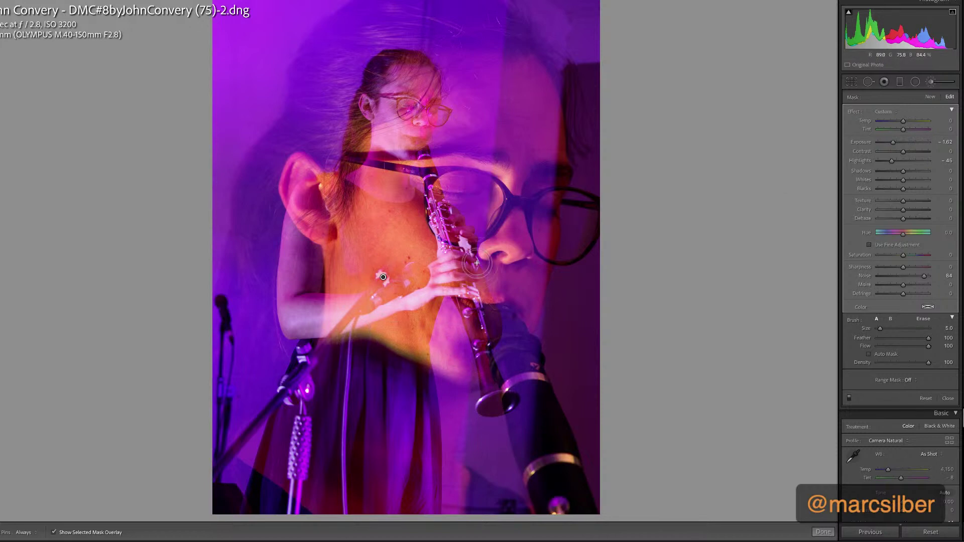
Step: Start a new Adjustment Brush mask and reset its Exposure to 0.00
left_click(930, 96)
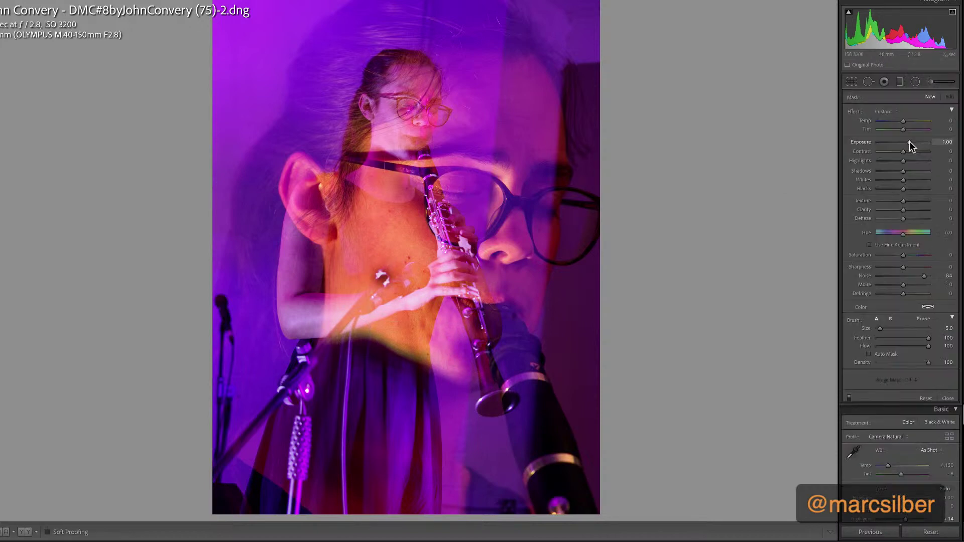
key("k")
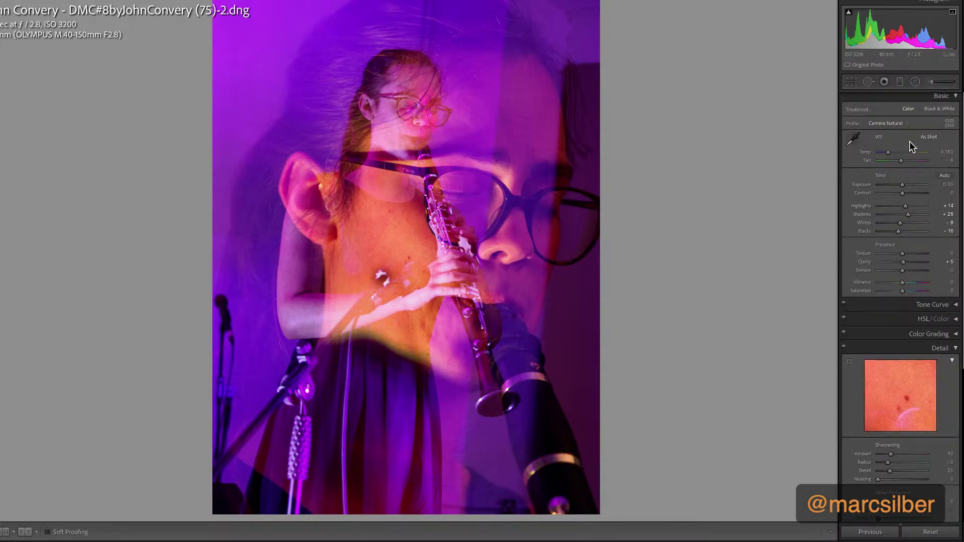
left_click(930, 84)
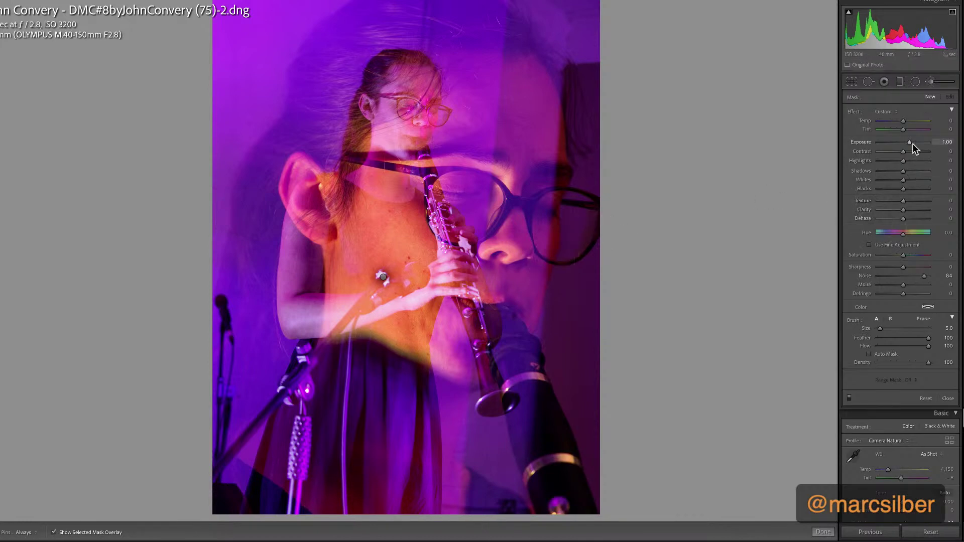
left_click_drag(906, 145, 887, 152)
double_click(887, 144)
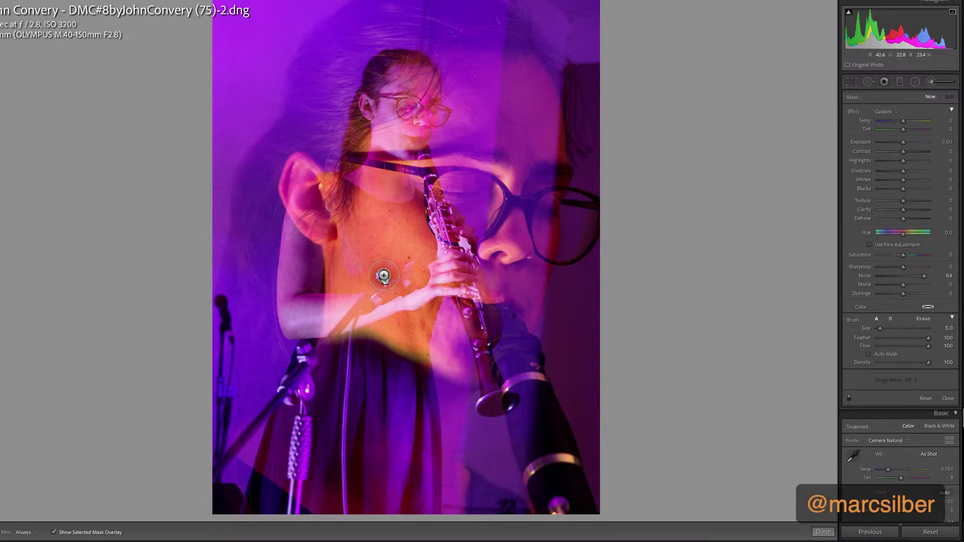
Step: Reselect the existing brush mask on the bright spot, raise its Exposure, and deselect the mask
left_click(383, 276)
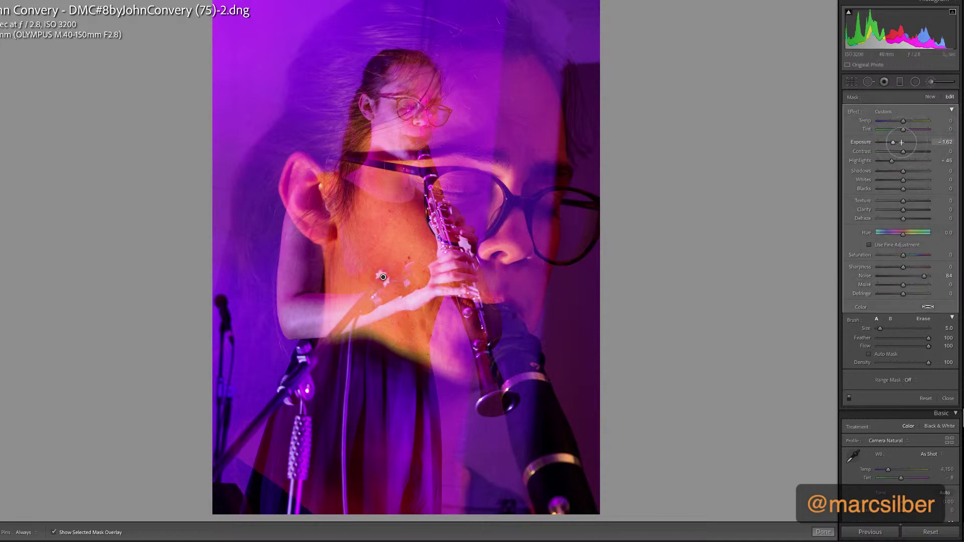
left_click_drag(894, 144, 916, 146)
left_click(385, 277)
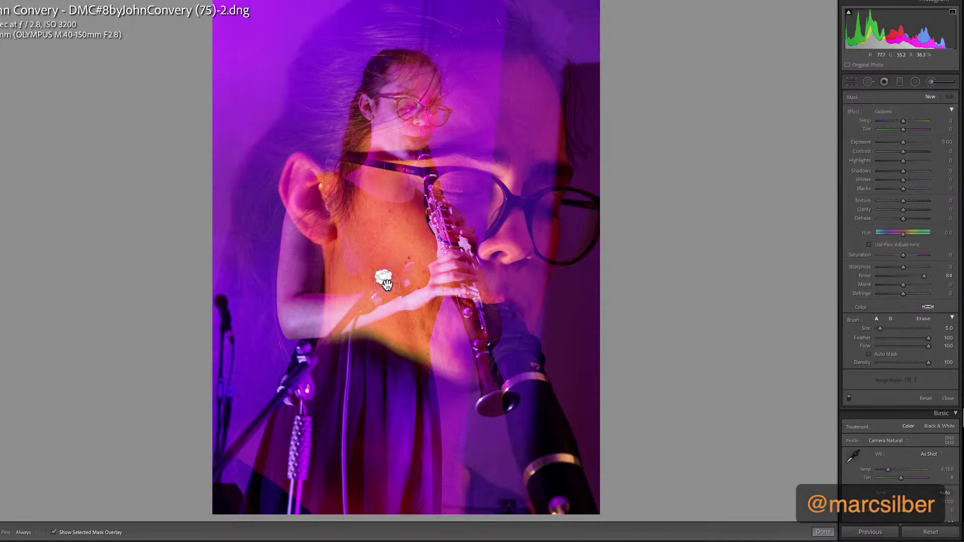